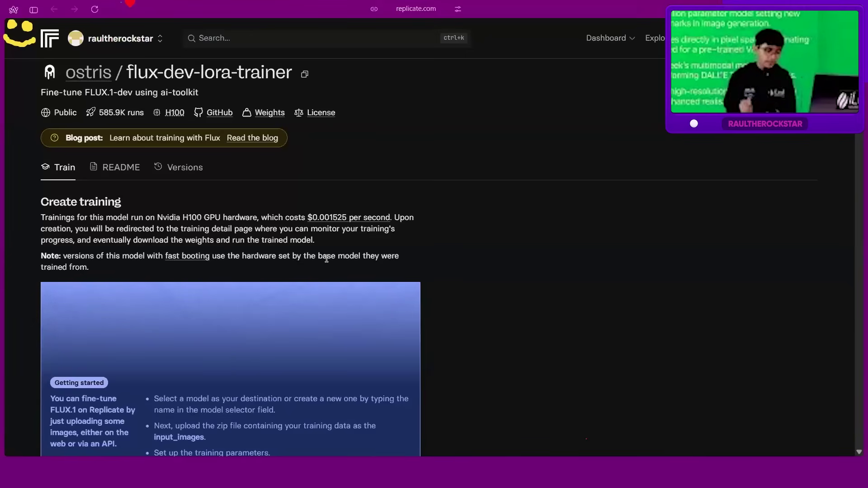
drag(127, 73, 238, 73)
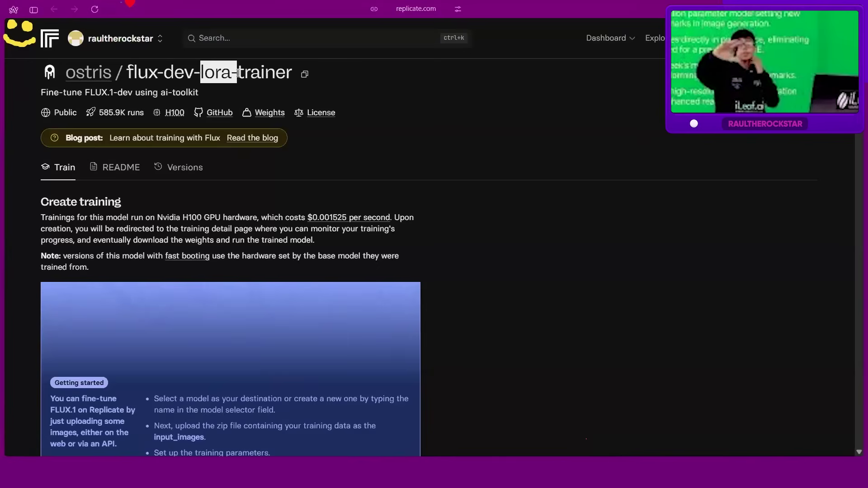
drag(125, 73, 204, 77)
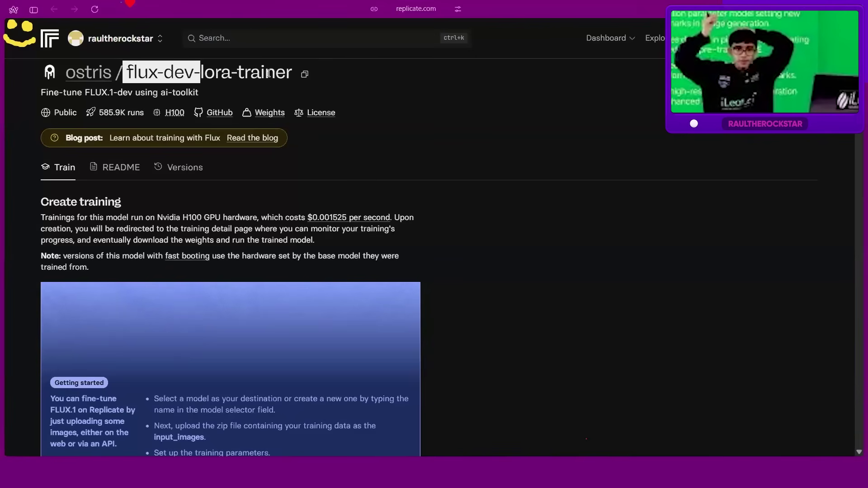
Set the training destination to a new public model named pepe
scroll(268, 75, down, 2)
scroll(269, 76, down, 6)
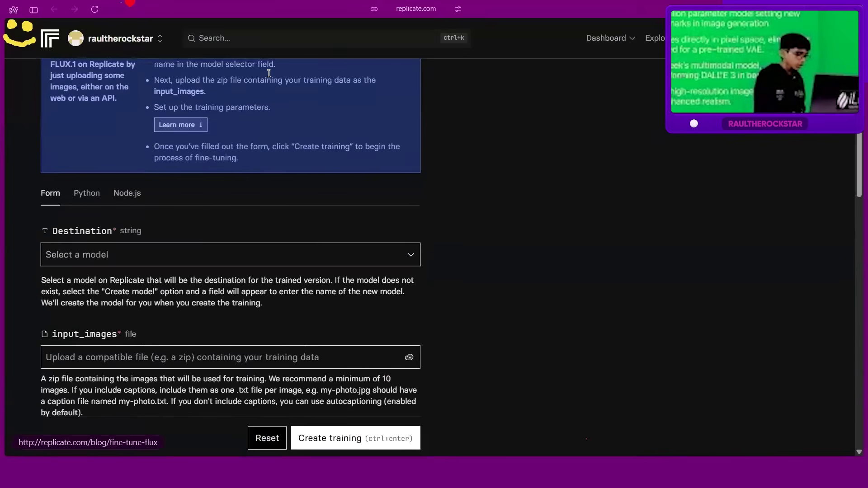
click(137, 248)
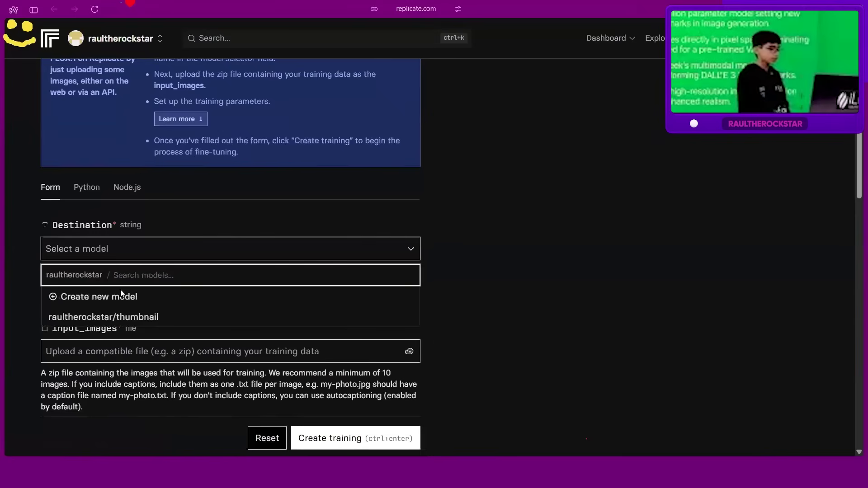
click(122, 317)
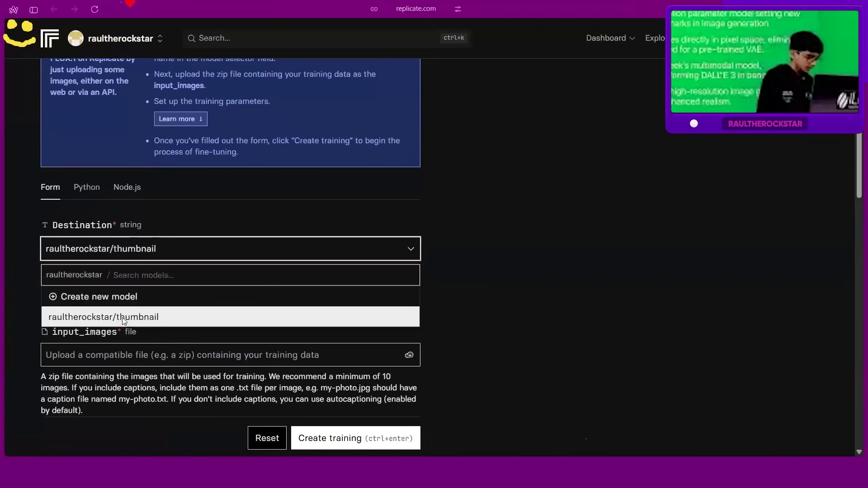
click(126, 249)
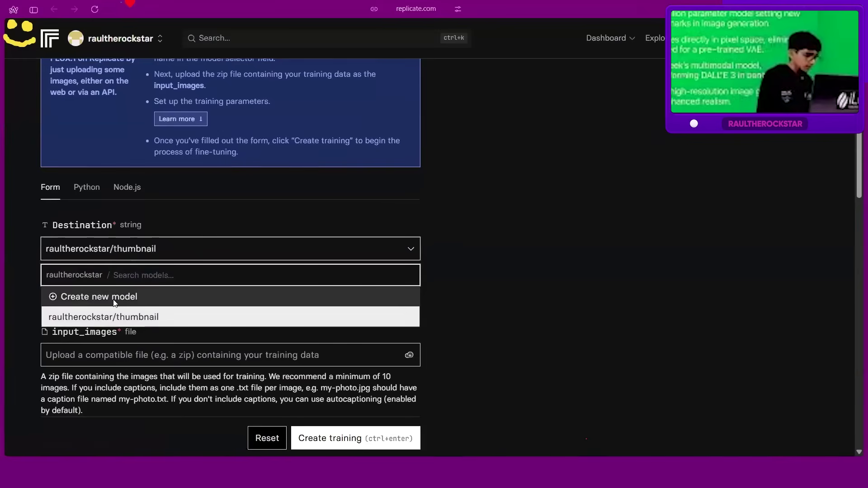
click(114, 298)
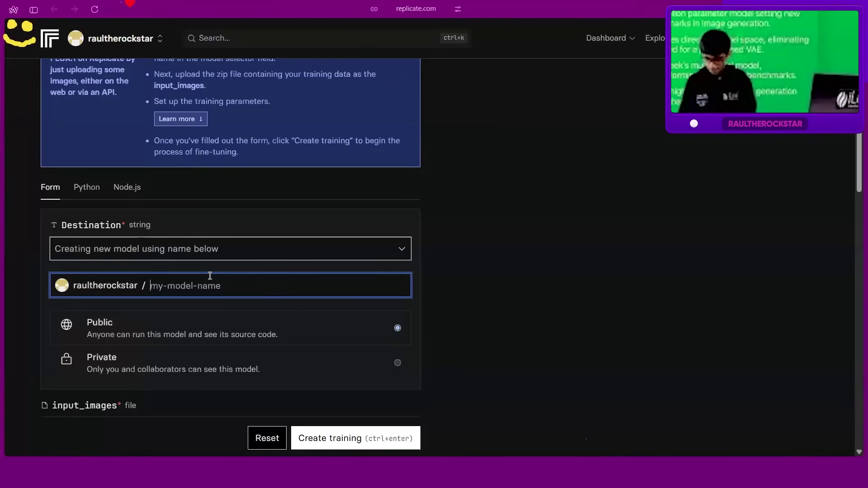
text(p)
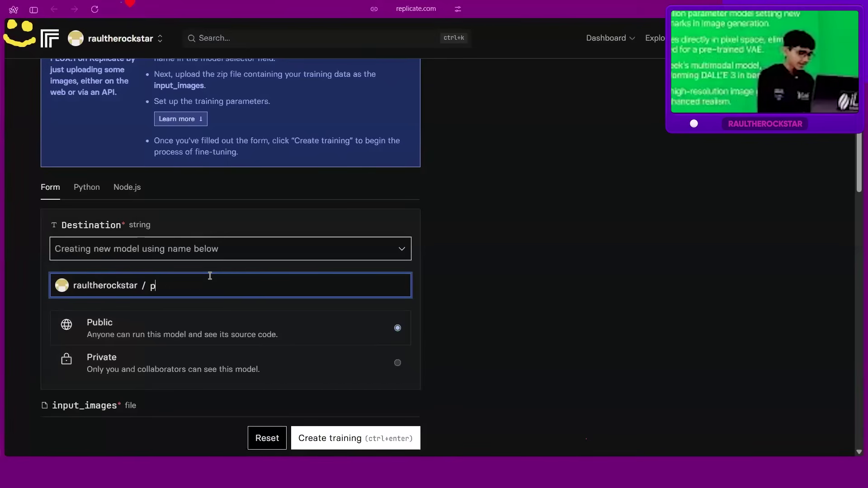
text(epe)
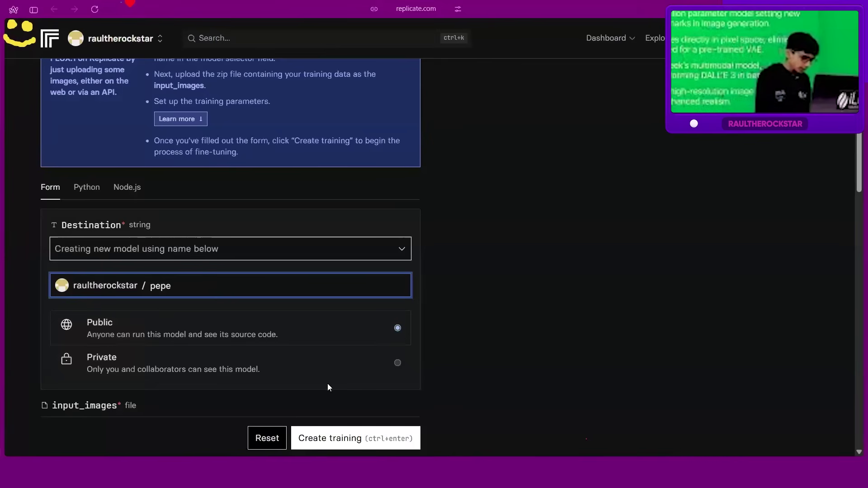
Start choosing the input_images file, and in File Explorer open the unzipped portrait photo folder inside Downloads
scroll(328, 384, down, 2)
scroll(223, 328, down, 1)
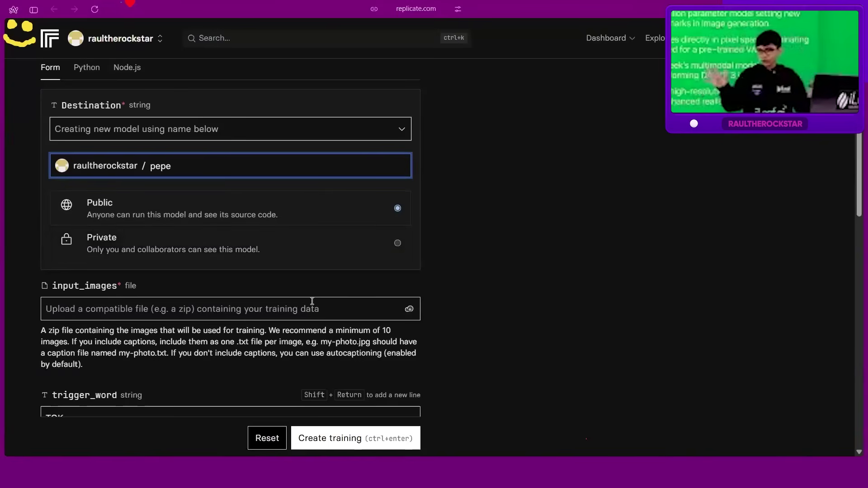
click(408, 311)
click(408, 311)
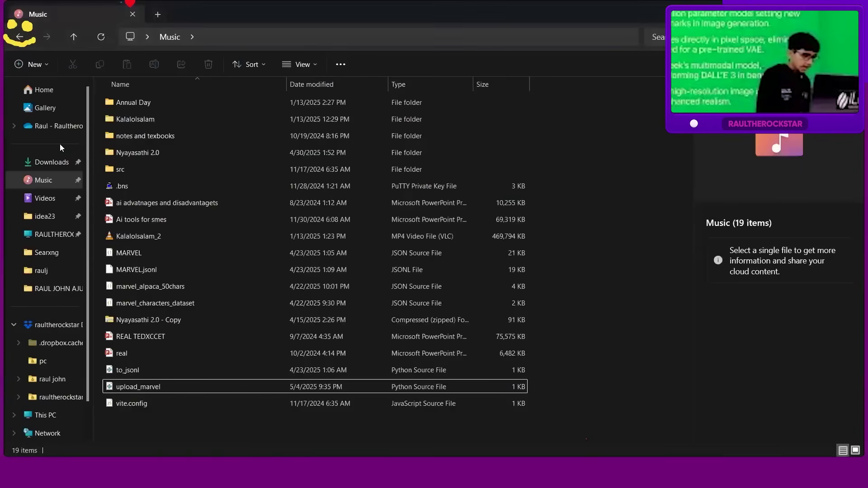
click(50, 164)
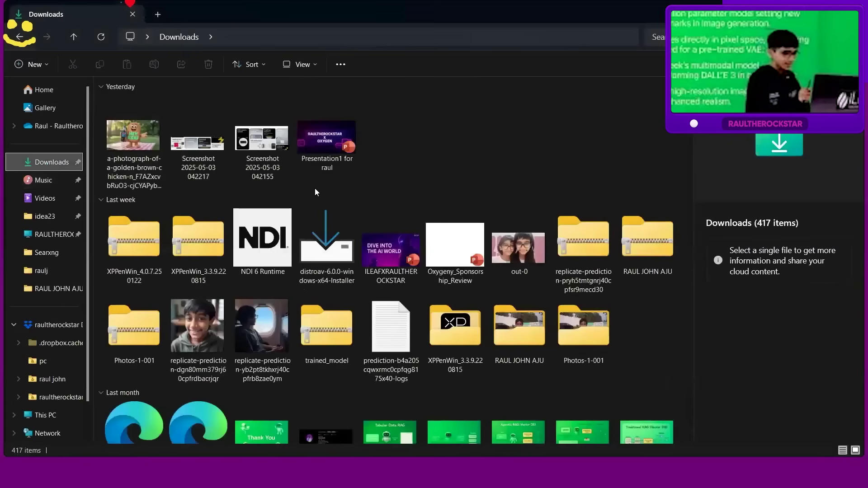
double_click(528, 342)
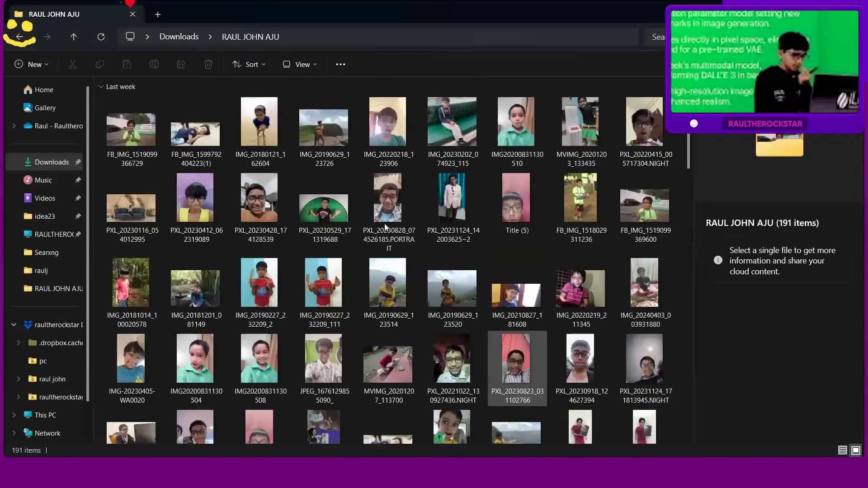
Look through the whole folder of training photos to review the range of portraits it contains
scroll(385, 223, down, 1)
scroll(385, 226, down, 8)
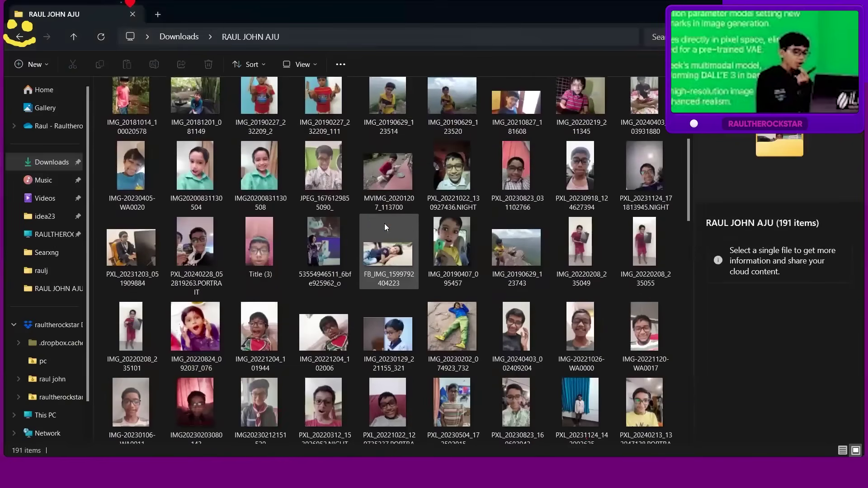
scroll(384, 223, down, 3)
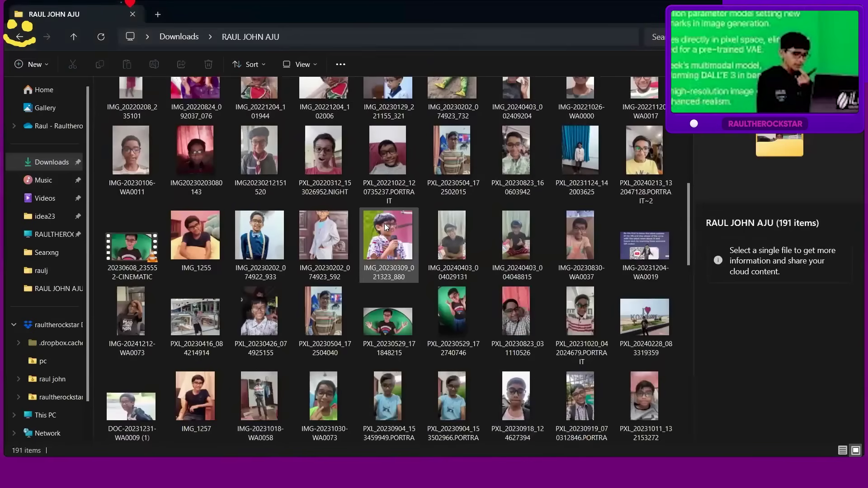
scroll(212, 374, down, 15)
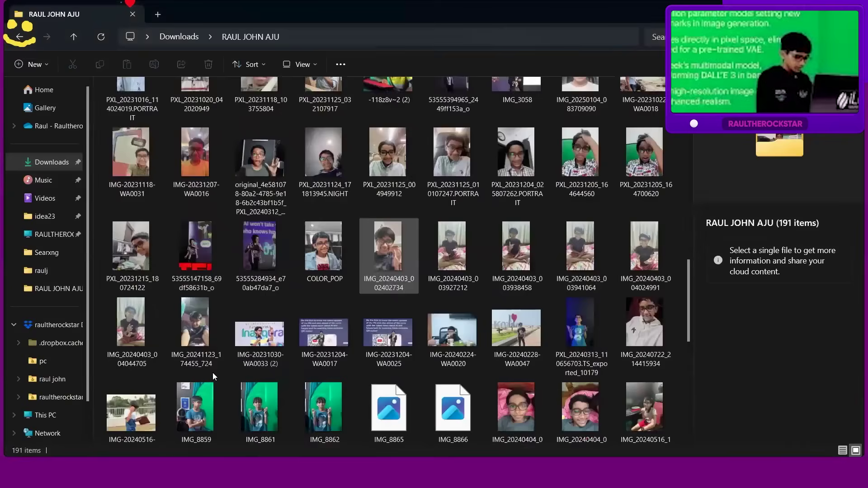
scroll(212, 372, down, 2)
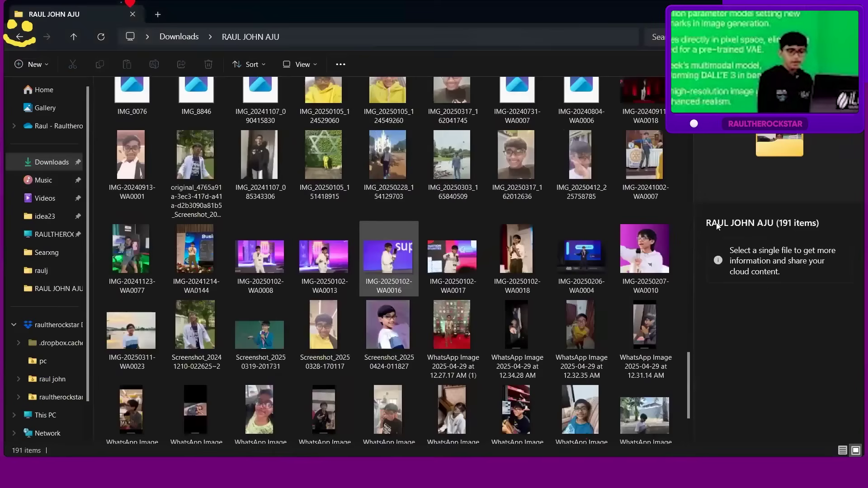
key(ctrl+a)
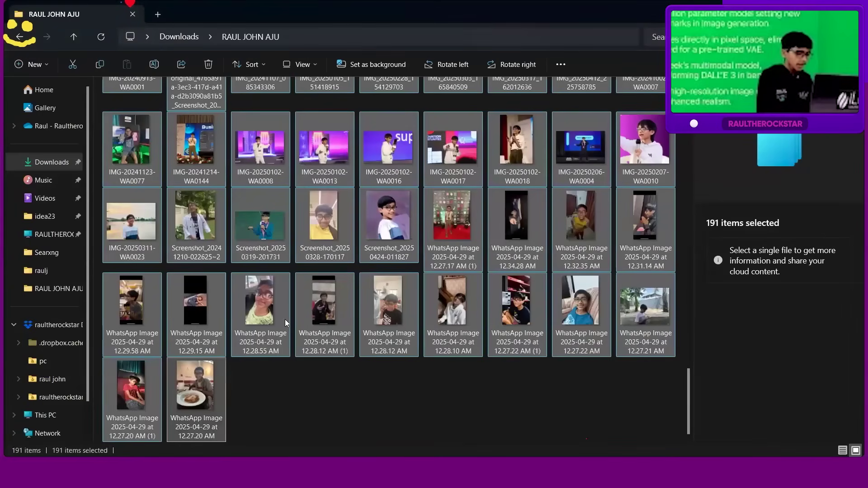
click(320, 363)
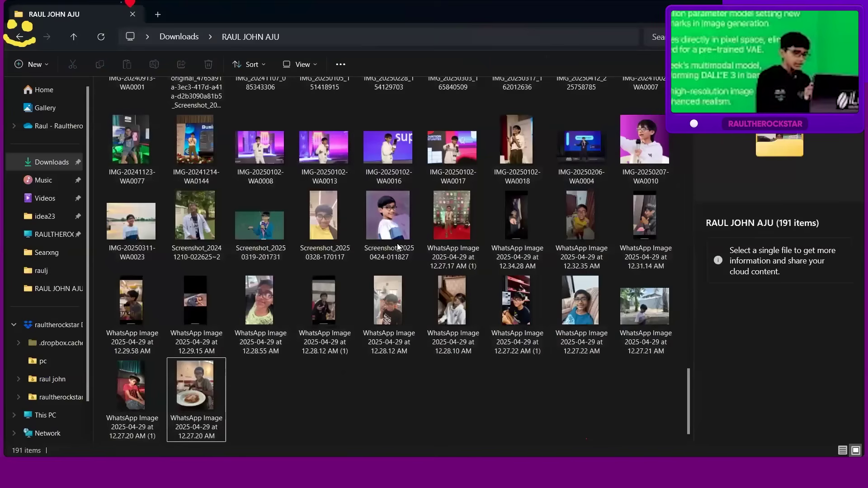
scroll(400, 253, up, 2)
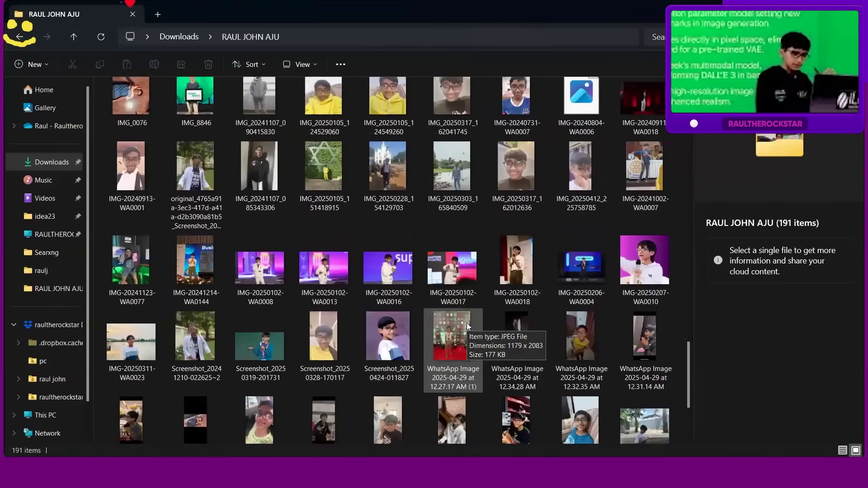
scroll(467, 322, up, 1)
scroll(467, 322, up, 2)
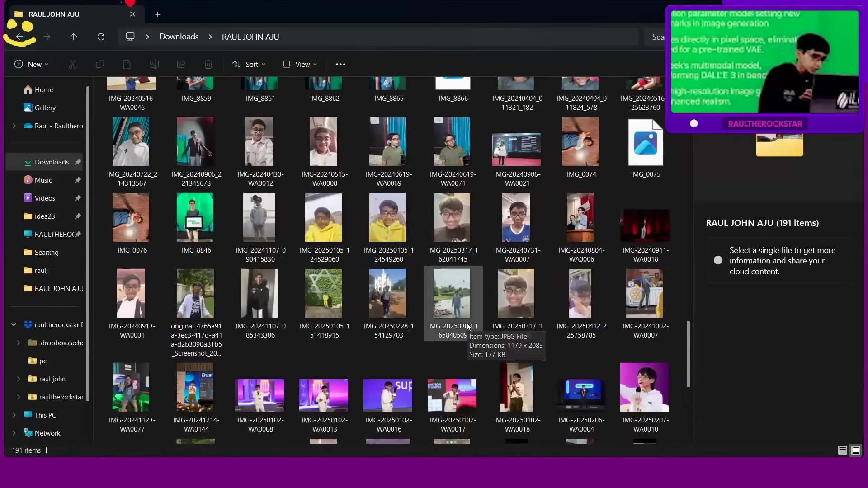
scroll(466, 322, up, 3)
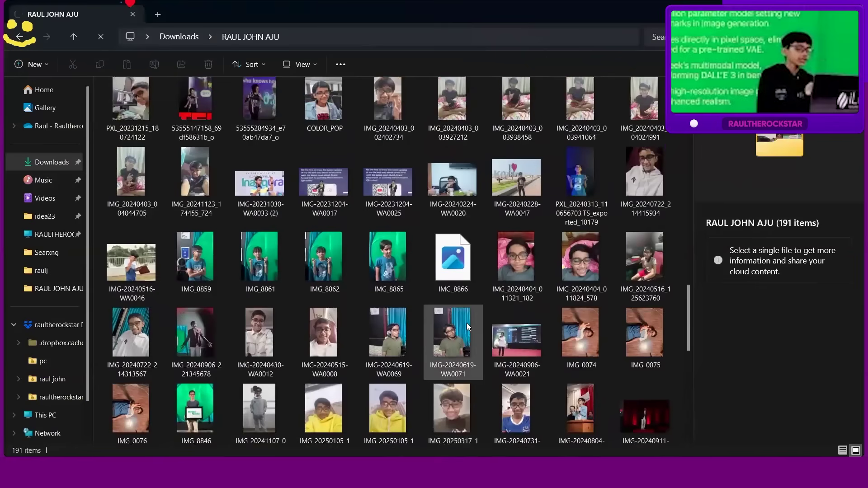
scroll(344, 184, up, 3)
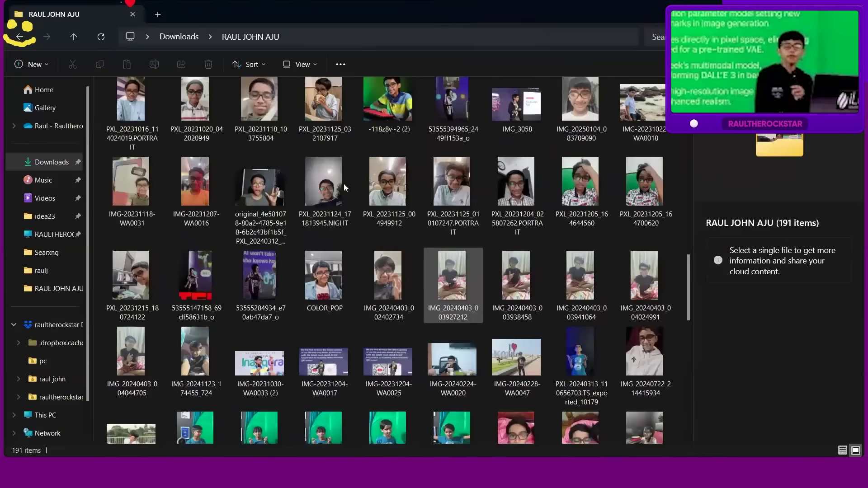
scroll(344, 184, up, 1)
scroll(343, 184, up, 3)
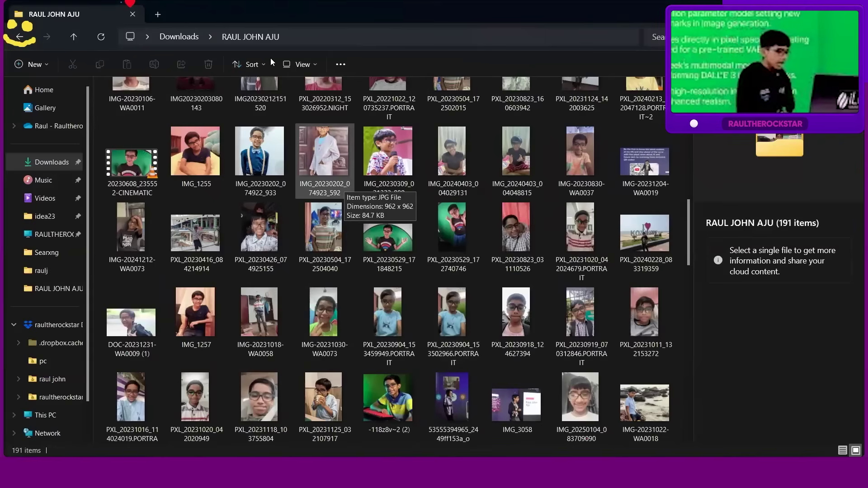
scroll(391, 267, up, 2)
click(391, 265)
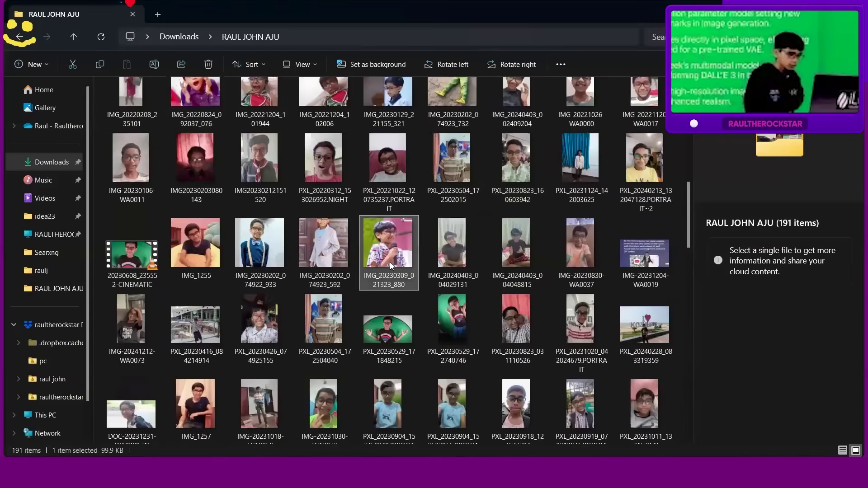
double_click(391, 265)
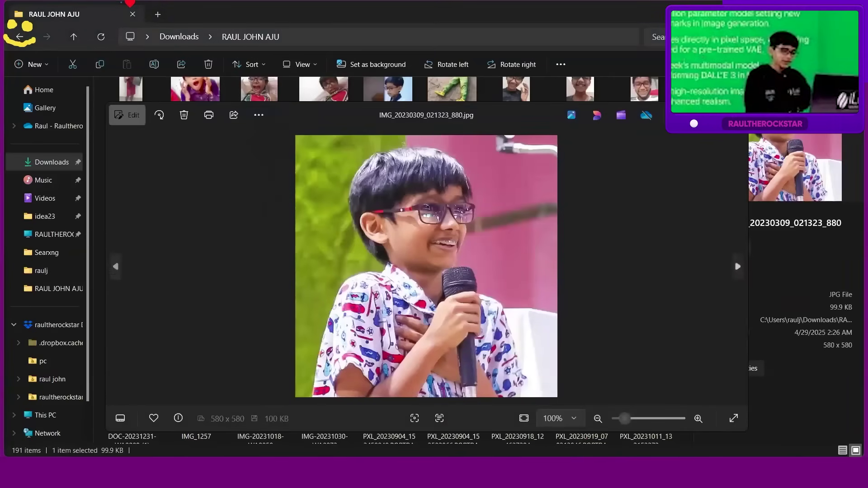
key(Escape)
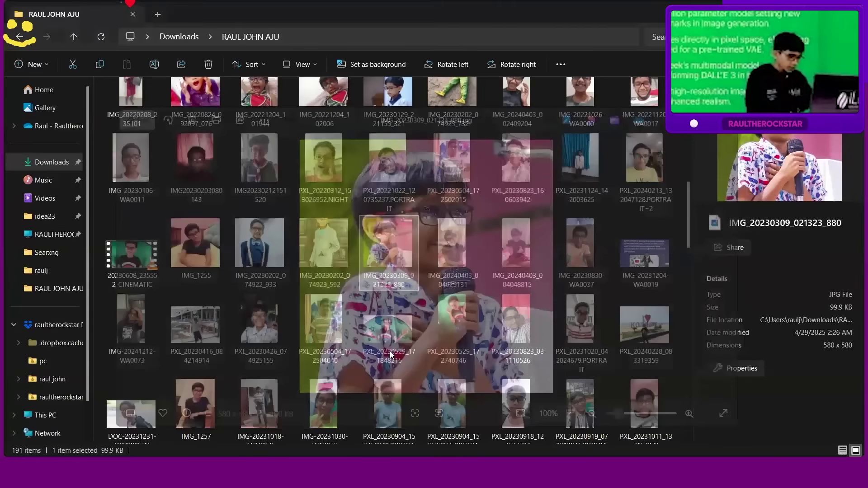
scroll(235, 369, down, 3)
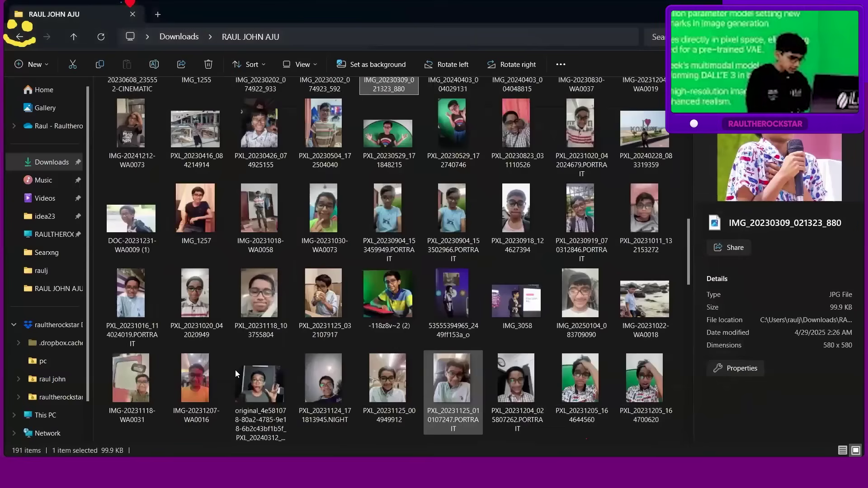
scroll(202, 236, down, 15)
click(202, 237)
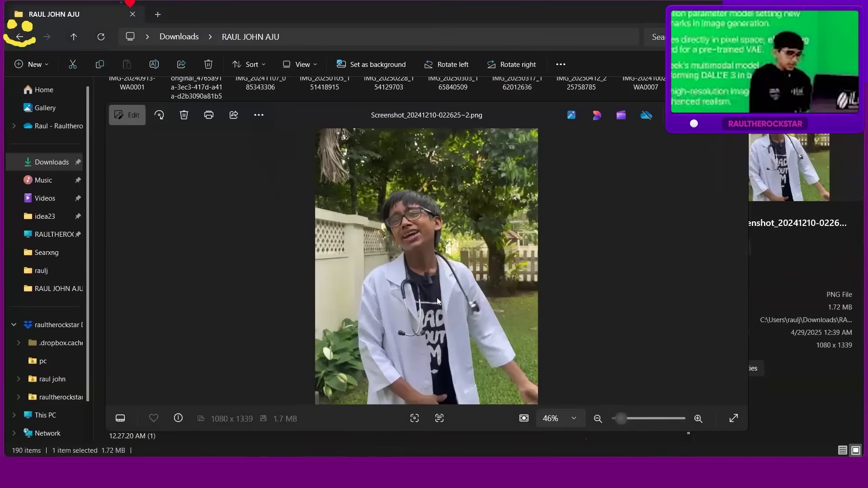
key(Escape)
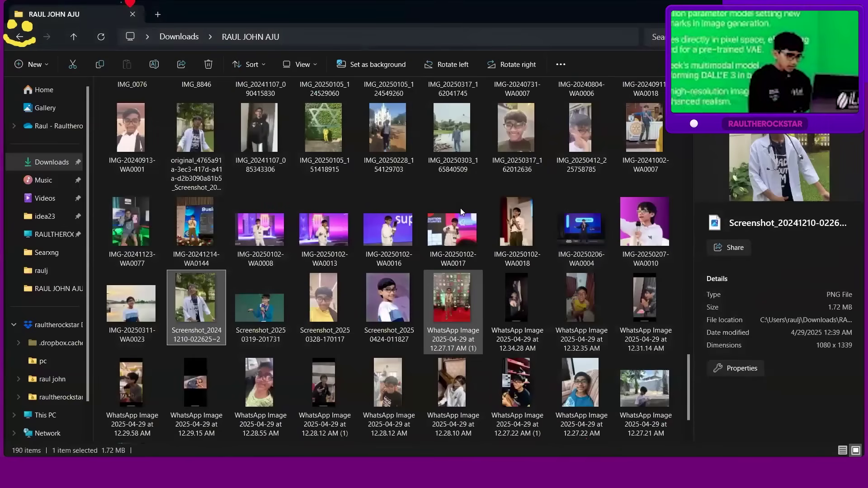
Delete the photo WhatsApp Image 2025-04-29 at 12.27.17 AM (1) from the training photo folder
key(Right)
key(Right)
key(Right)
key(Right)
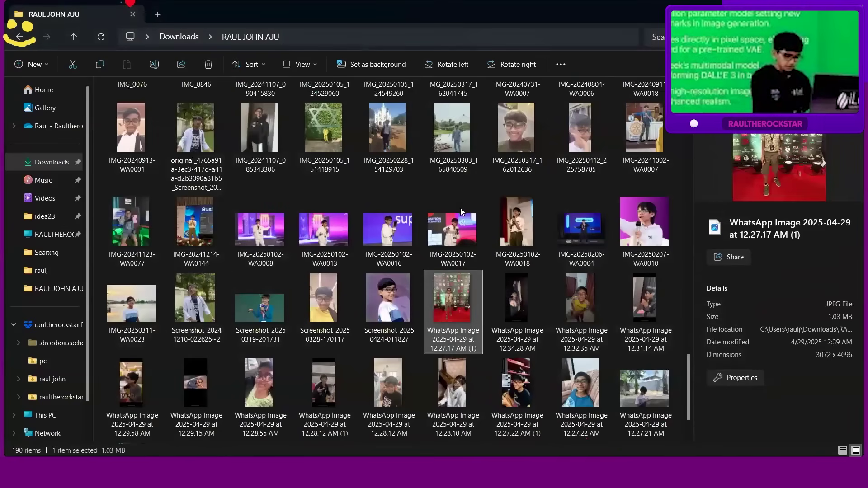
key(Delete)
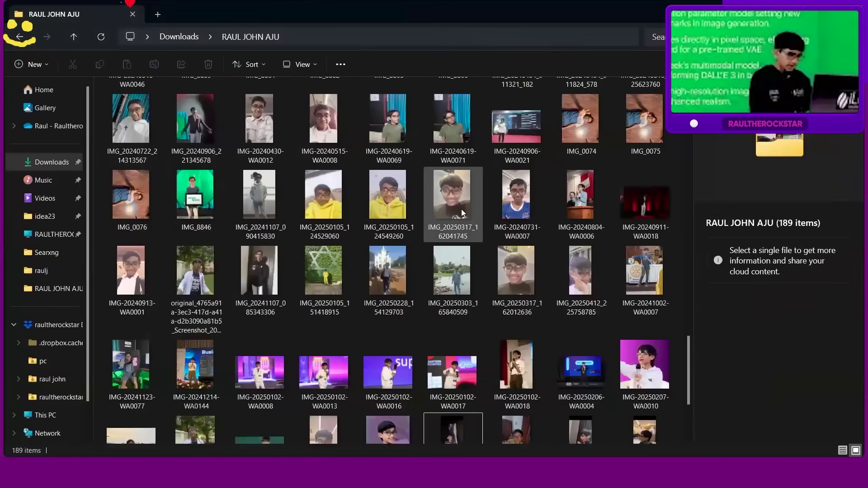
Delete the two QR code slide photos IMG-20231204-WA0017 and IMG-20231204-WA0025 from the folder
scroll(401, 196, up, 3)
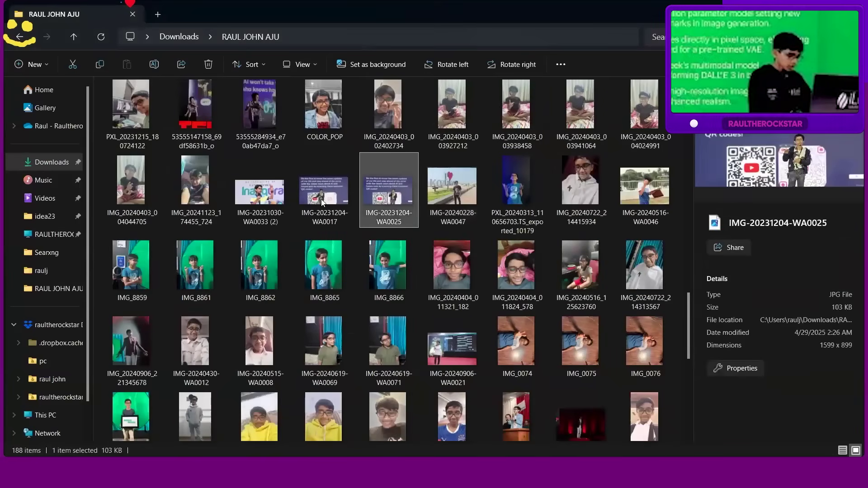
ctrl+click(322, 202)
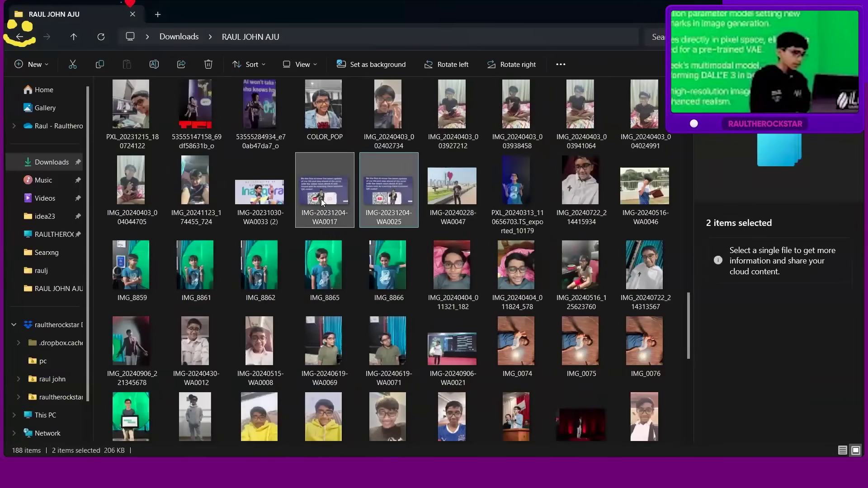
key(Delete)
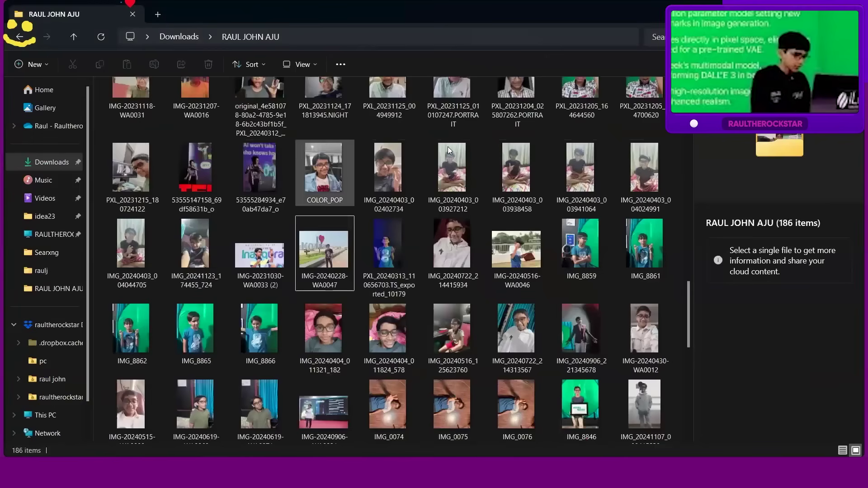
View the photo COLOR_POP at larger size and close it
scroll(336, 236, up, 2)
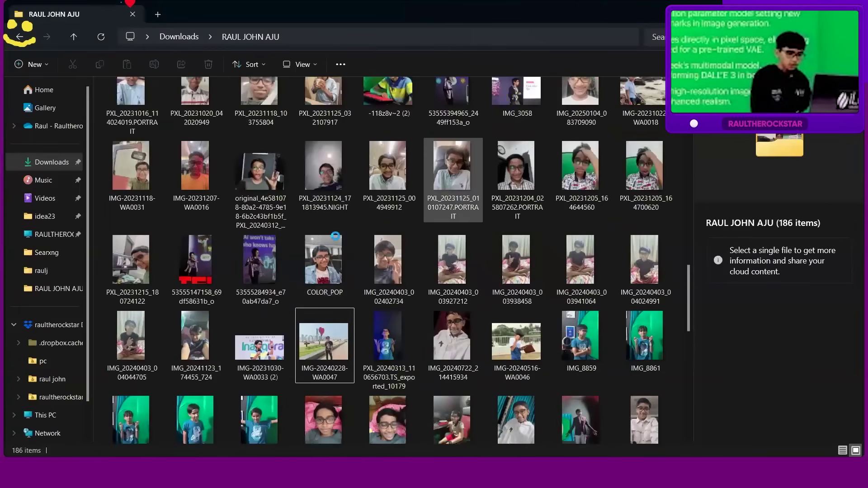
click(335, 245)
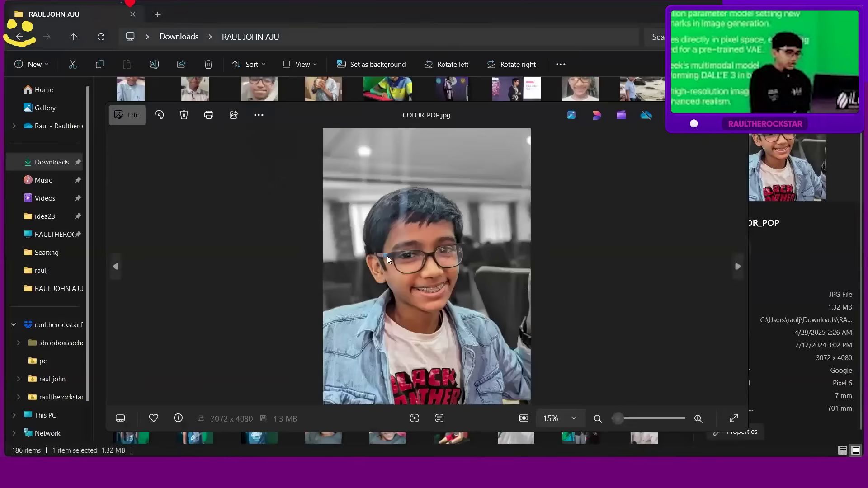
key(Escape)
Open the raw photo PXL_20230529_171848215, always using Photos for .dng files, and close the viewer
scroll(409, 212, up, 4)
scroll(410, 211, up, 1)
click(410, 212)
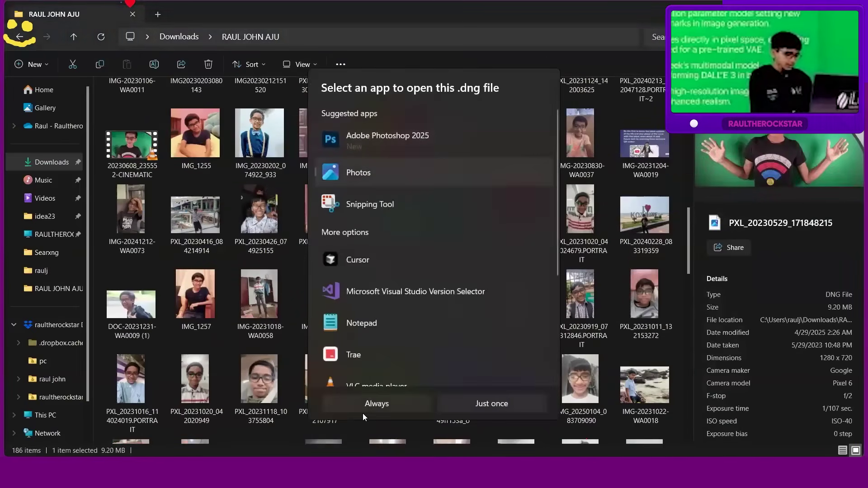
click(359, 402)
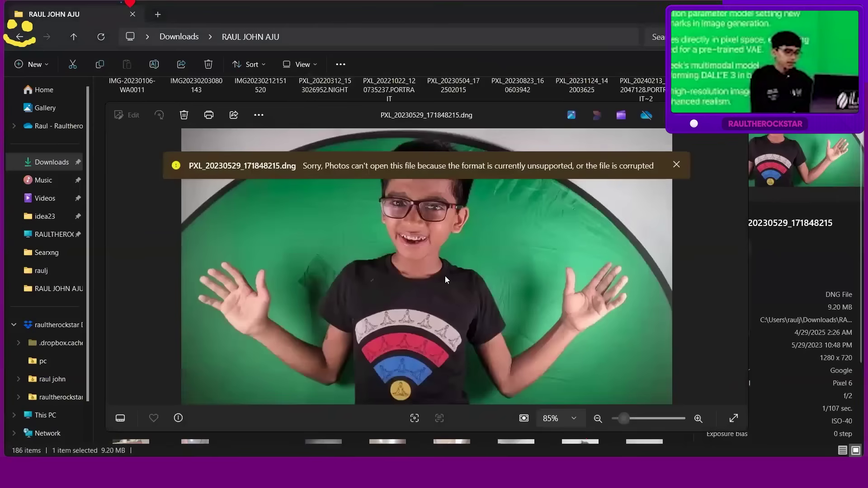
key(alt+F4)
Delete the landscape photo IMG_20190629_123743 from the training photo folder
scroll(507, 345, up, 5)
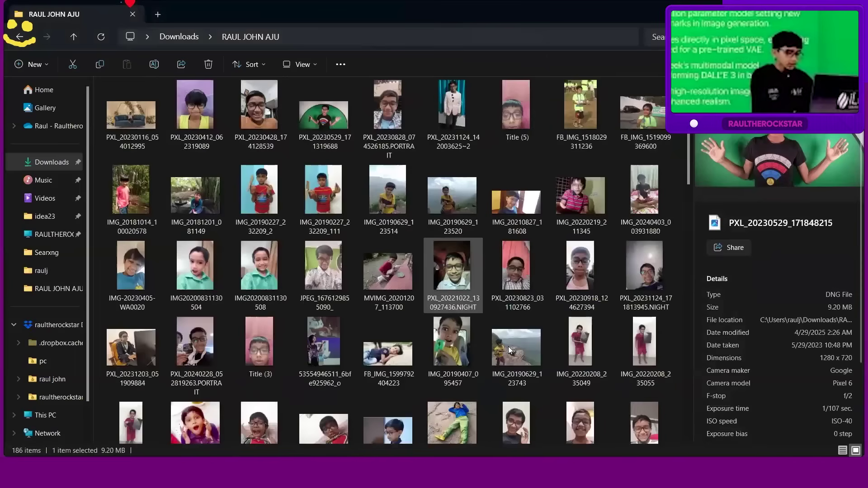
click(508, 347)
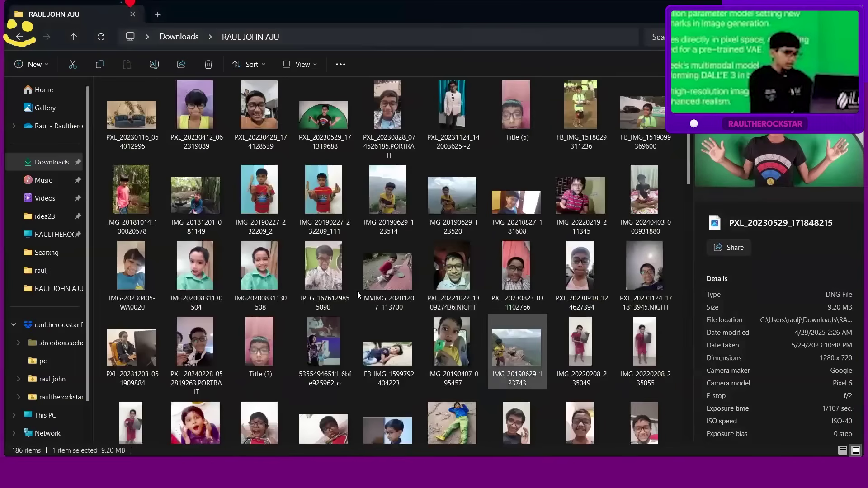
key(Delete)
scroll(278, 278, up, 1)
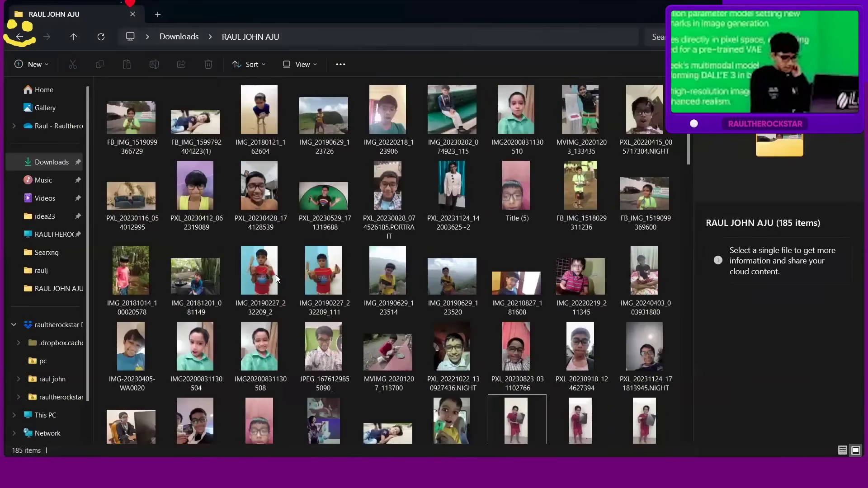
View the photo IMG_20190227_232209_2 at larger size and close it
double_click(276, 277)
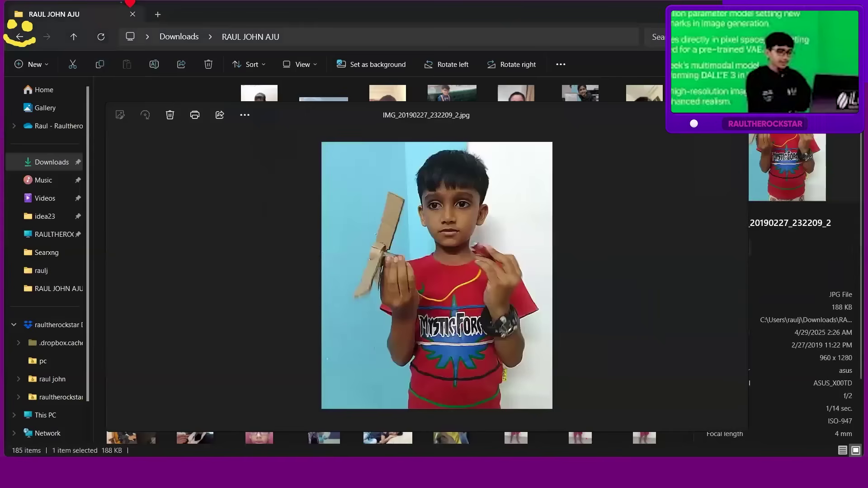
key(Escape)
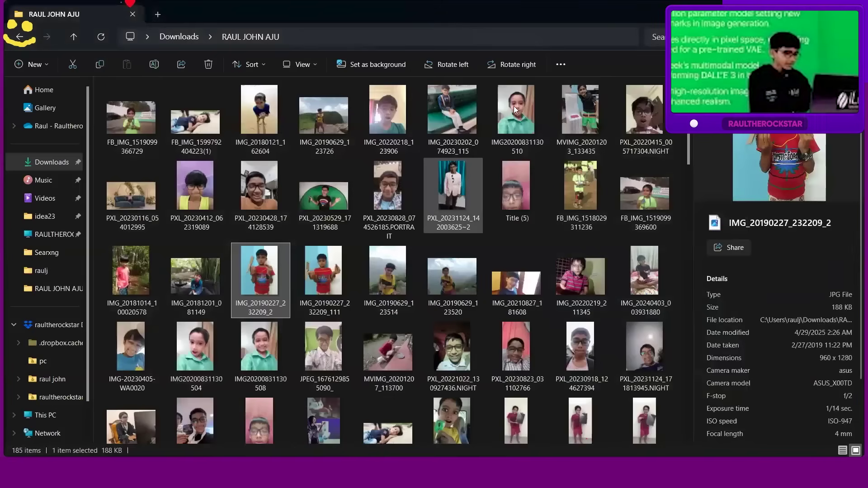
scroll(546, 179, up, 1)
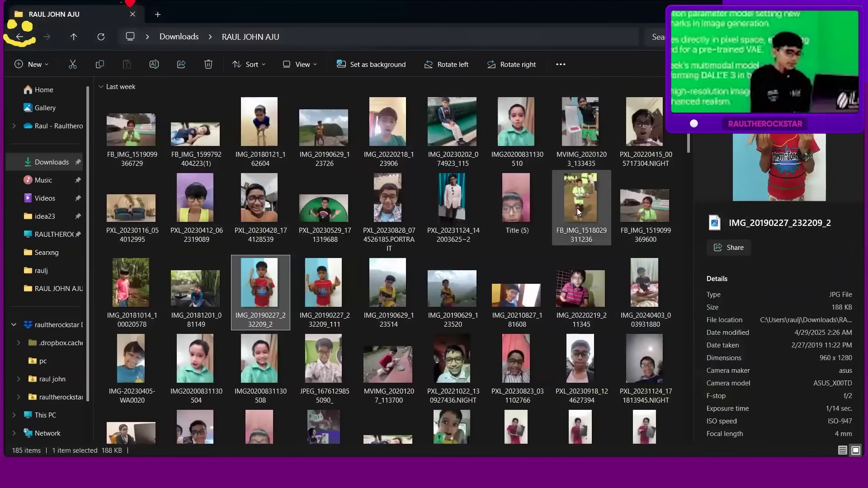
View the portrait PXL_20231204_025807262.PORTRAIT at larger size and close it
scroll(486, 290, down, 10)
scroll(485, 290, down, 5)
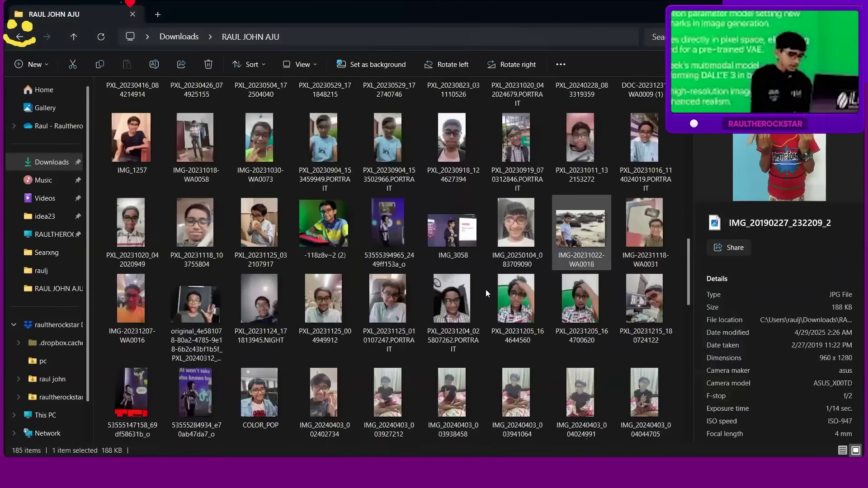
click(471, 287)
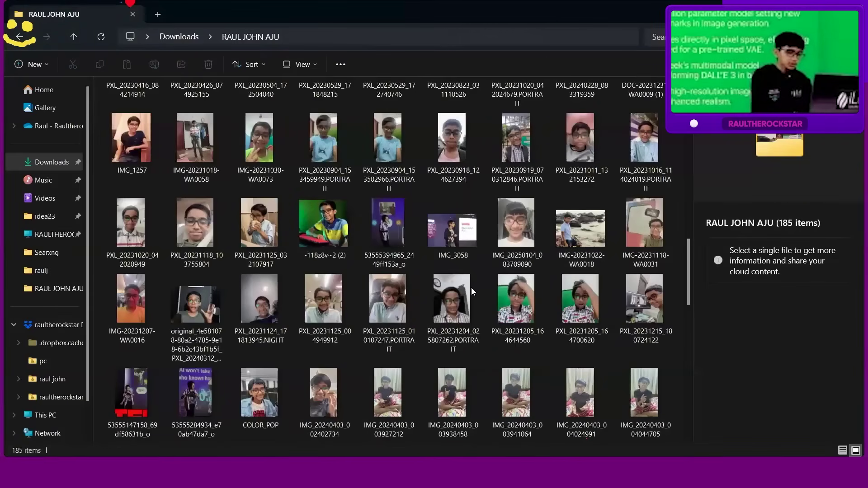
click(471, 287)
right_click(433, 306)
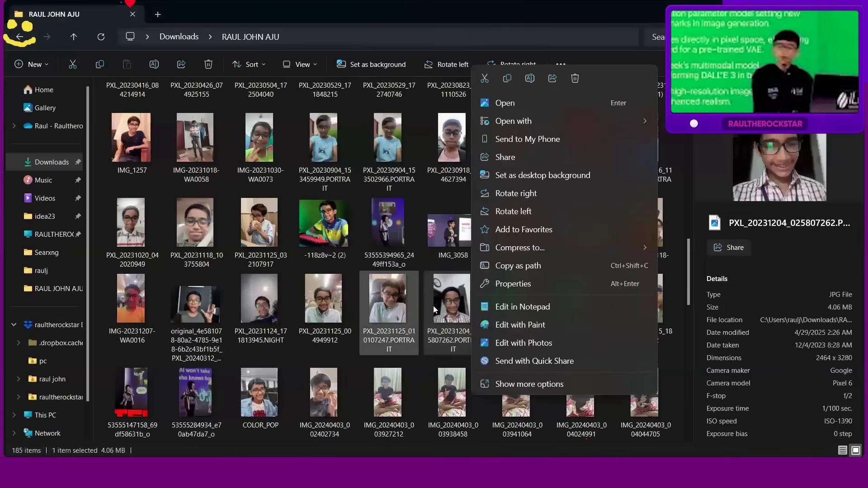
double_click(433, 306)
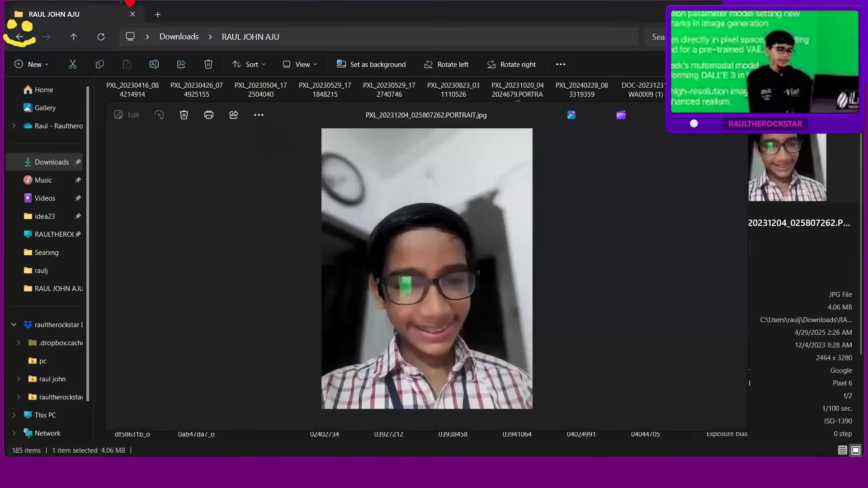
key(Escape)
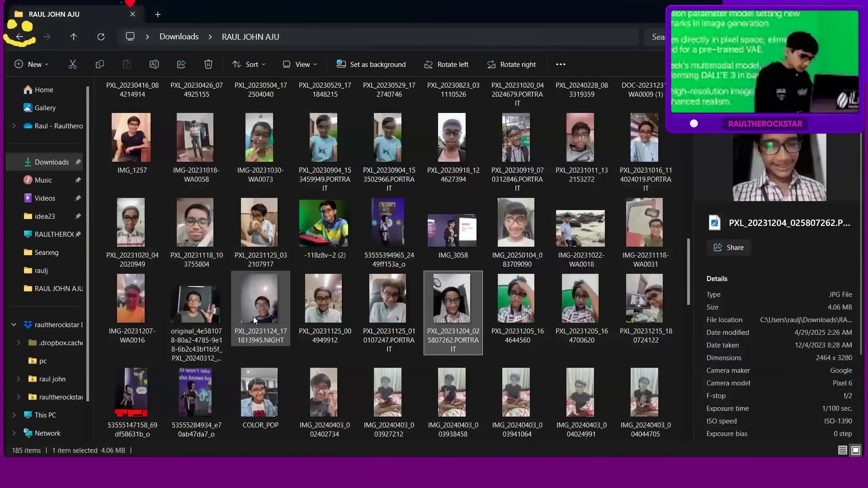
Look through the rest of the training photos, previewing PXL_20231124_171813945.NIGHT and PXL_20231125_032107917
scroll(253, 317, down, 10)
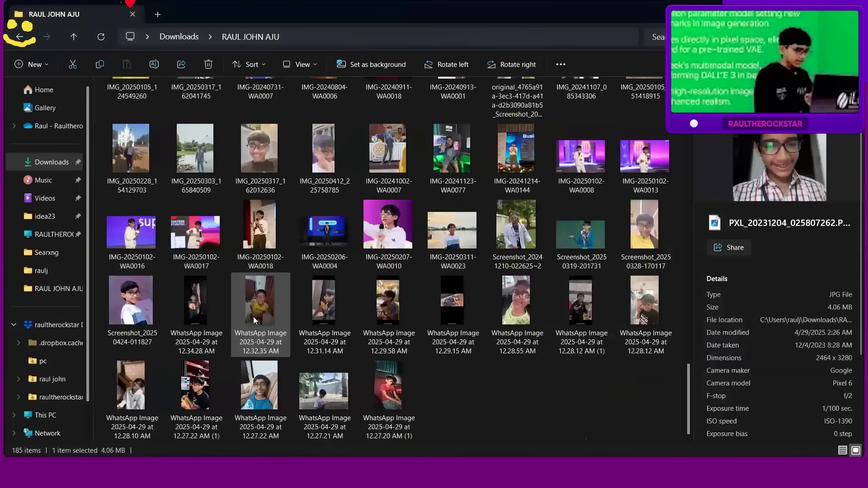
scroll(256, 185, up, 5)
scroll(256, 185, up, 4)
click(255, 168)
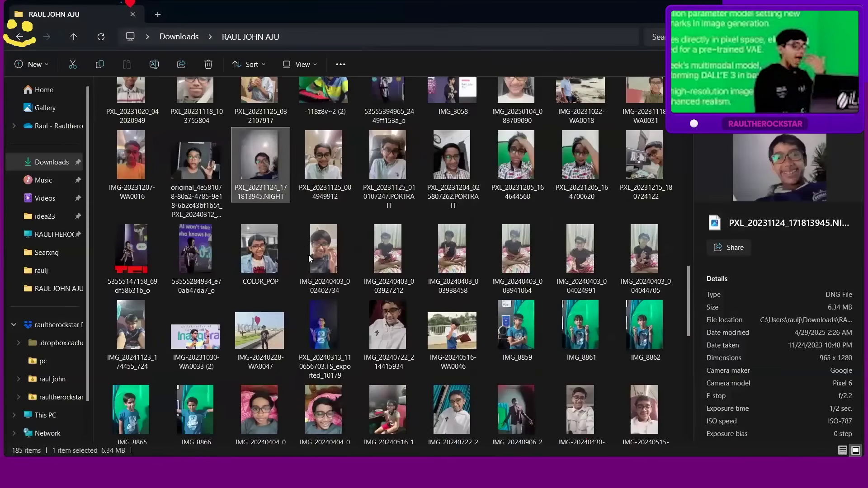
scroll(309, 255, up, 2)
click(266, 219)
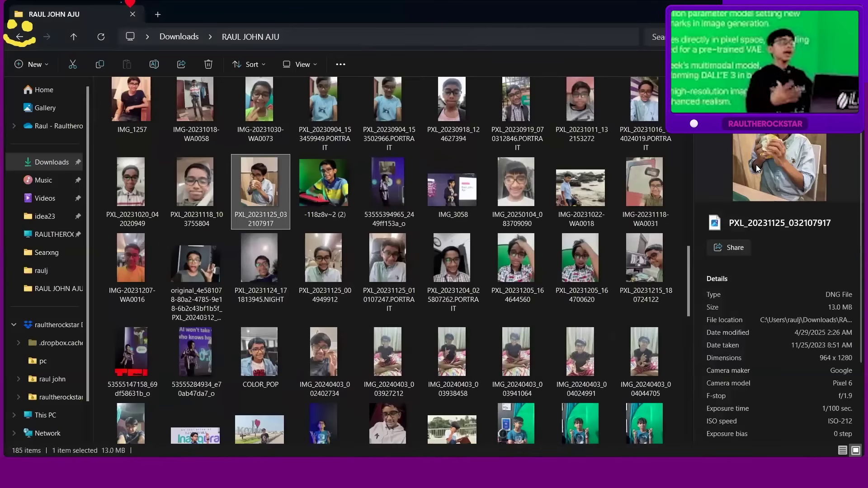
scroll(420, 141, up, 10)
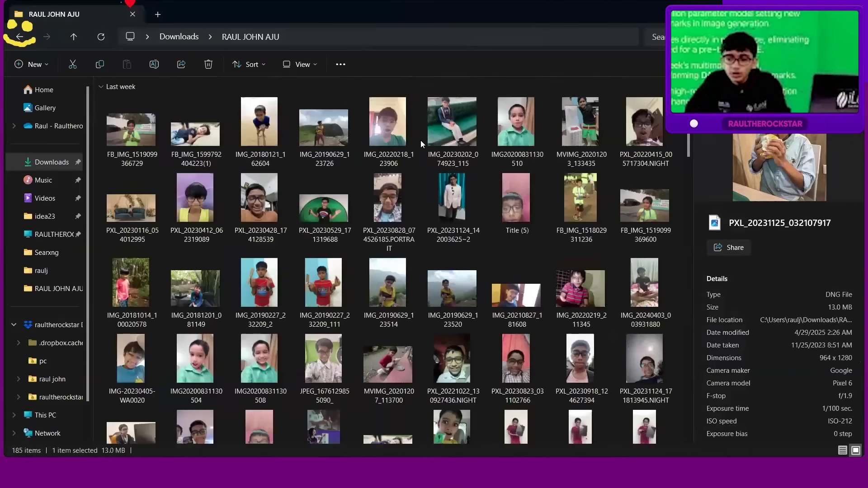
key(alt+Up)
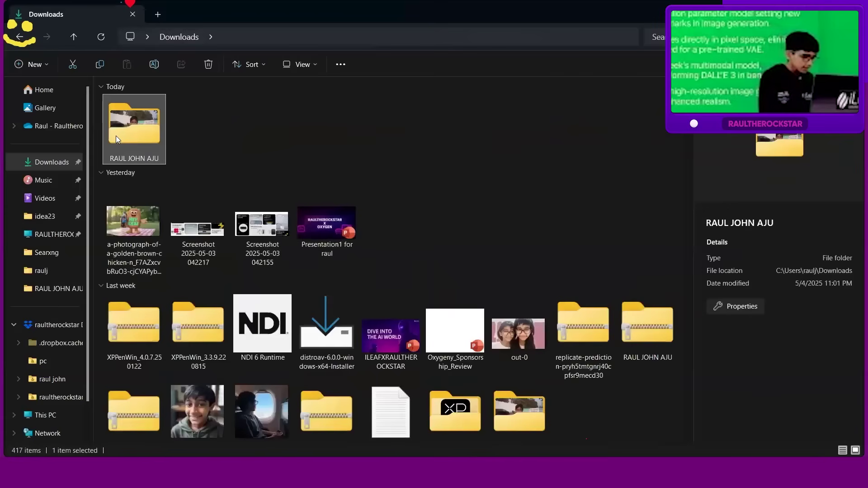
right_click(115, 136)
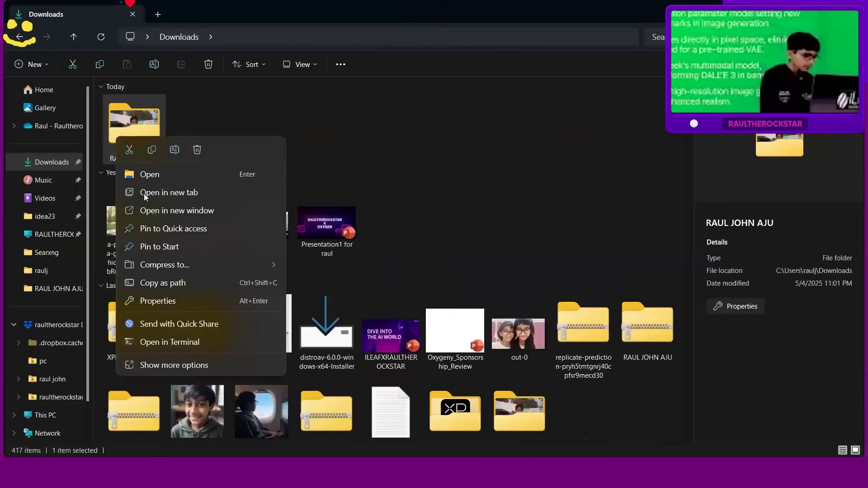
mouse_move(186, 265)
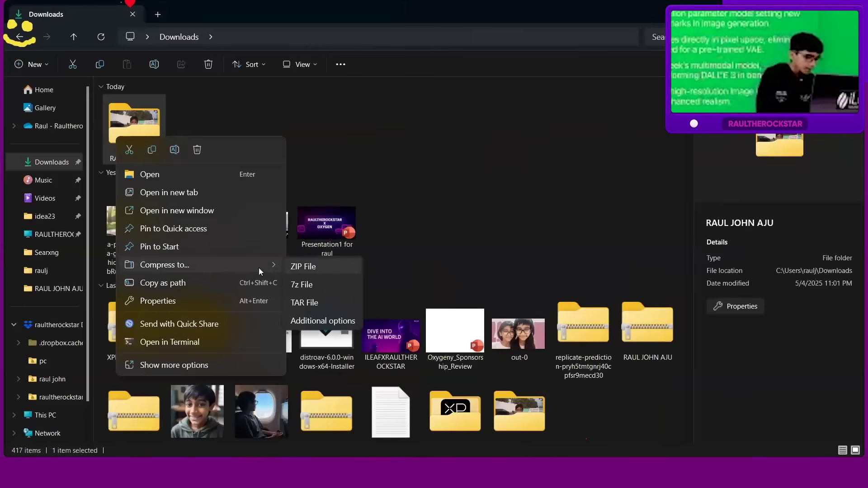
click(294, 269)
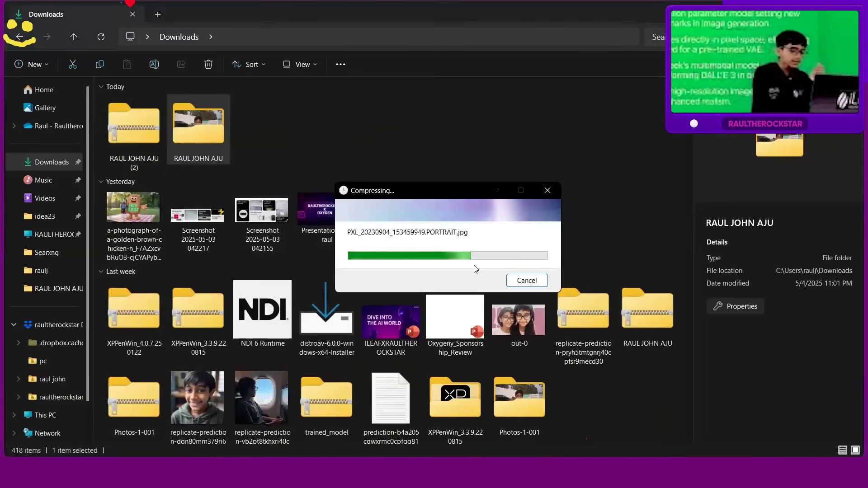
click(524, 280)
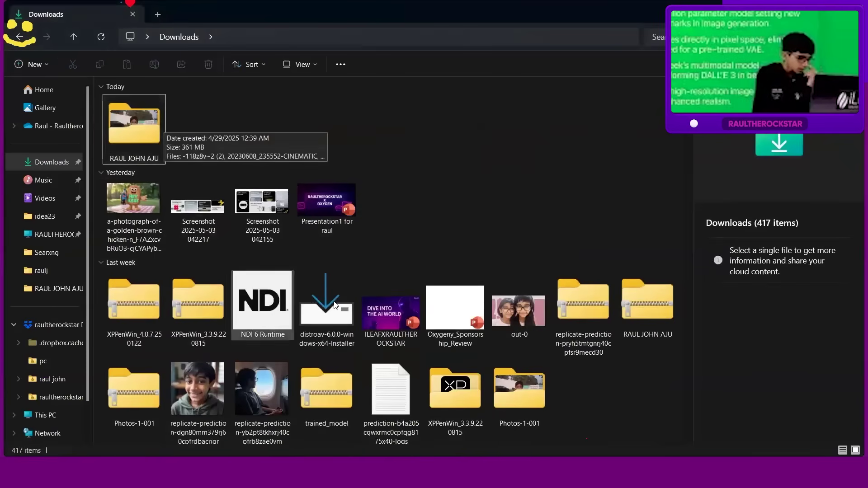
Switch to the Replicate training form and upload last week's zip archive of the portrait photos from Downloads as input_images
scroll(334, 304, down, 1)
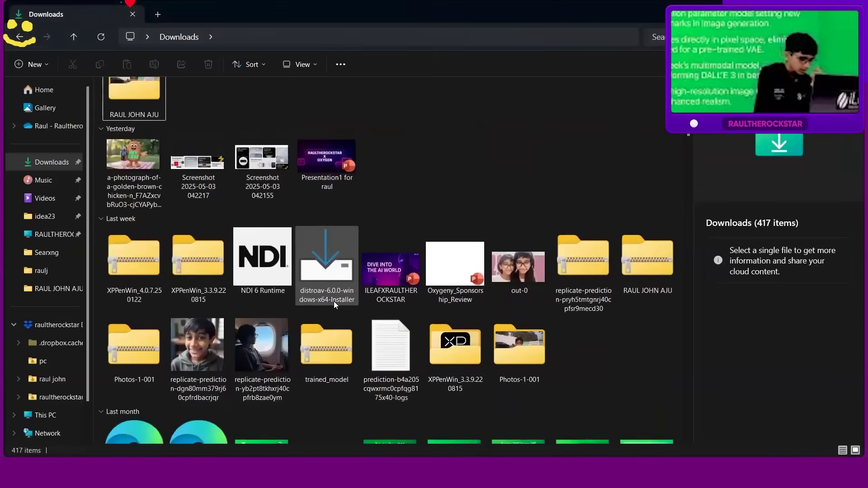
click(149, 344)
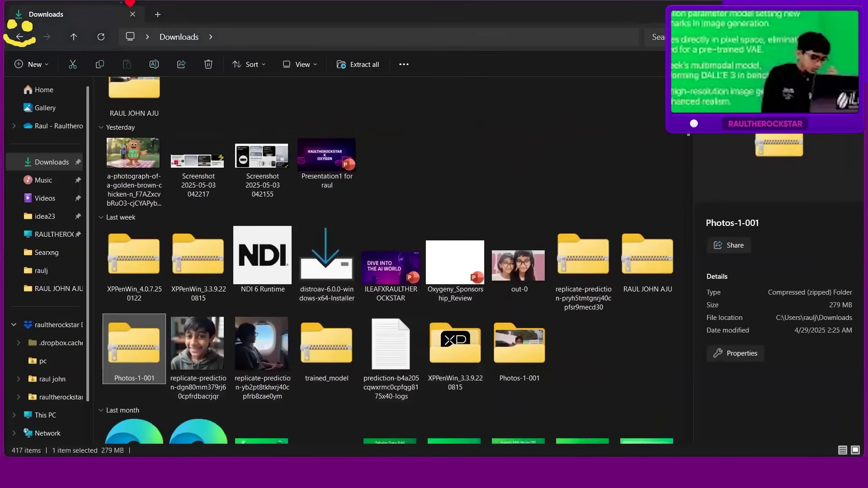
click(813, 12)
click(201, 311)
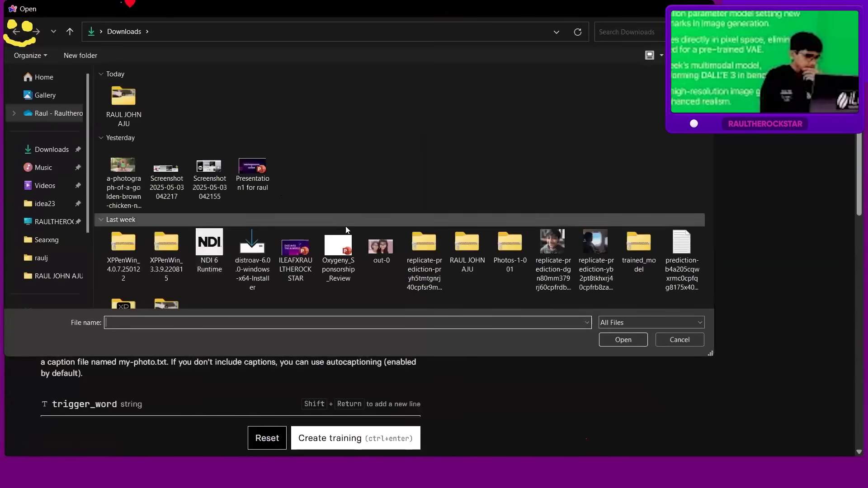
click(480, 256)
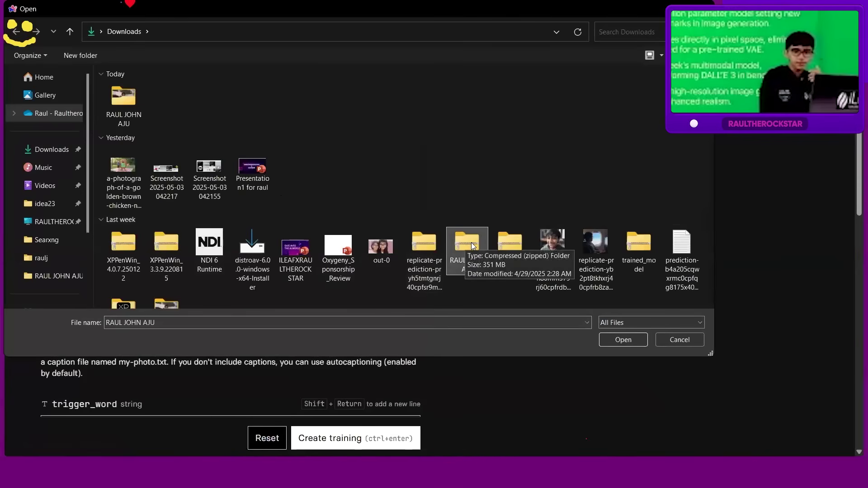
double_click(471, 244)
Replace the default trigger word with the subject's first name in lowercase and submit the training
scroll(422, 264, down, 3)
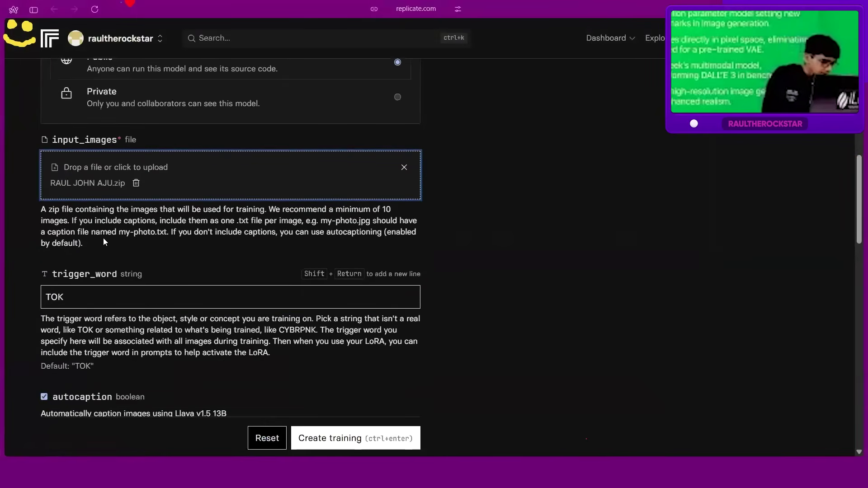
drag(48, 208, 70, 209)
click(97, 232)
scroll(98, 232, down, 3)
click(72, 195)
key(ctrl+a)
key(BackSpace)
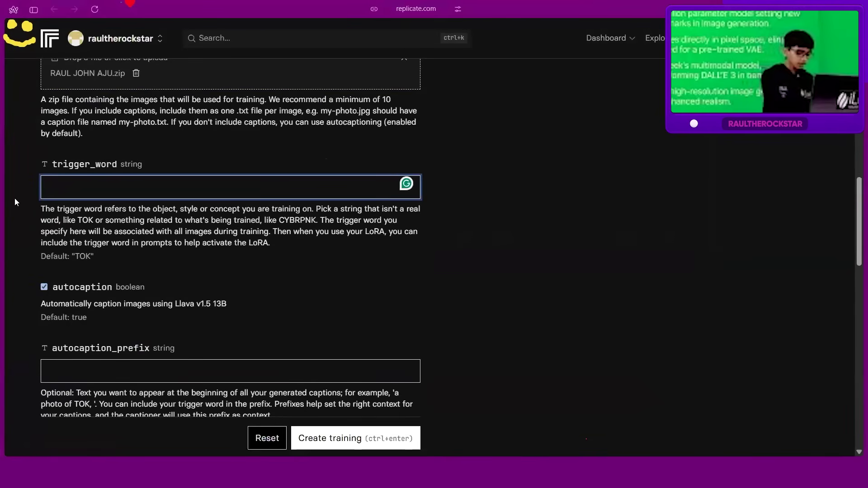
text(raul)
key(ctrl+Return)
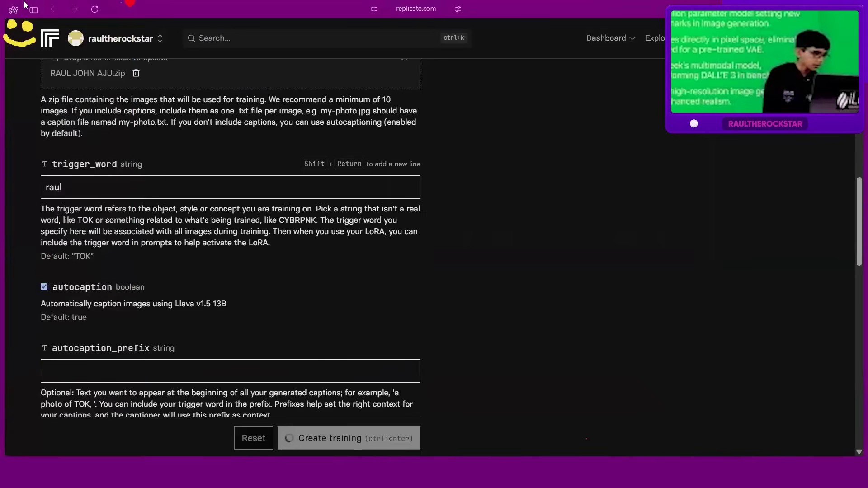
Reload the training form and set the destination to a new model named pepe
key(ctrl+r)
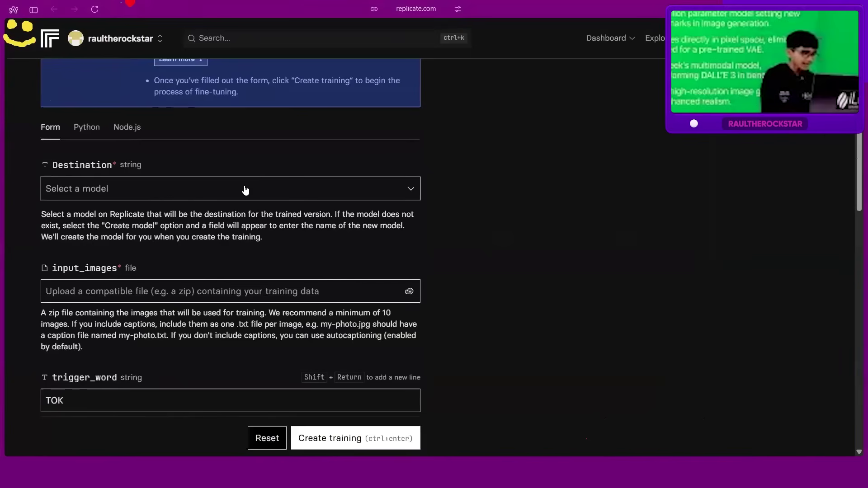
click(237, 190)
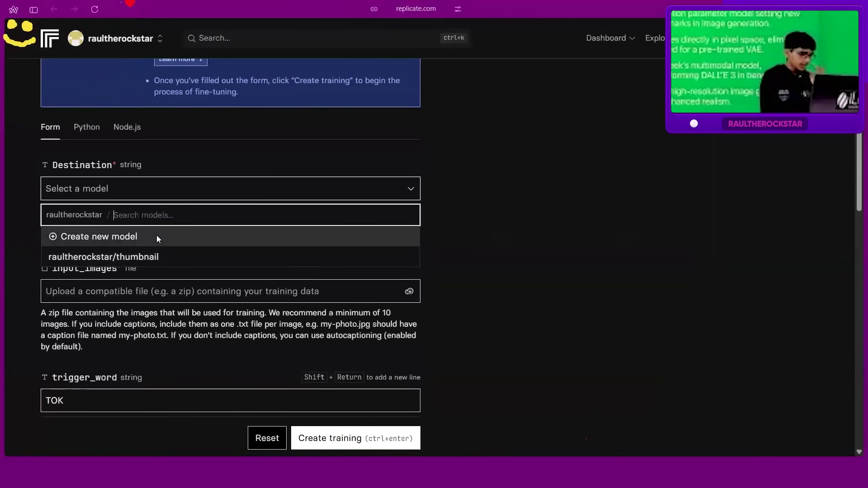
click(156, 236)
text(pe)
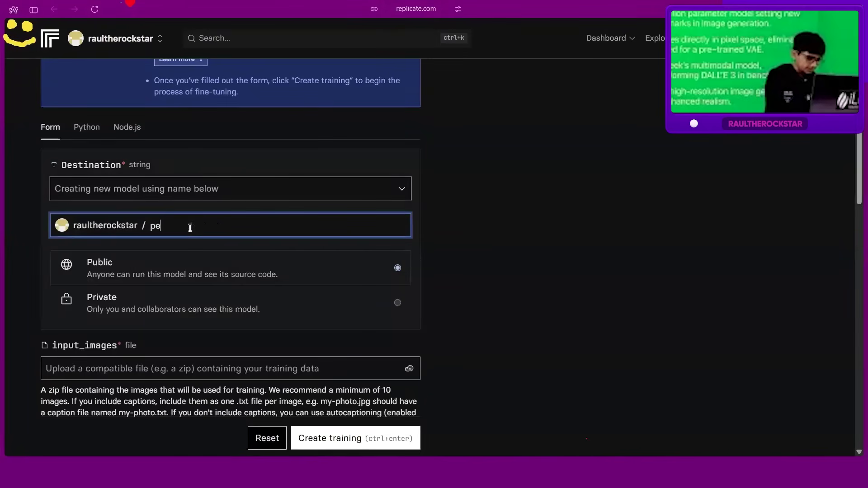
text(pe)
Upload last week's zip archive of the portrait photos from Downloads as the input_images file
click(187, 370)
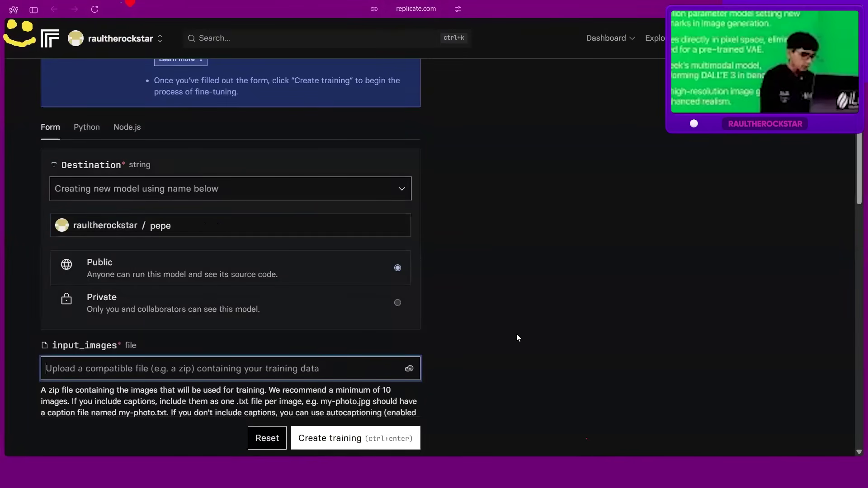
click(409, 368)
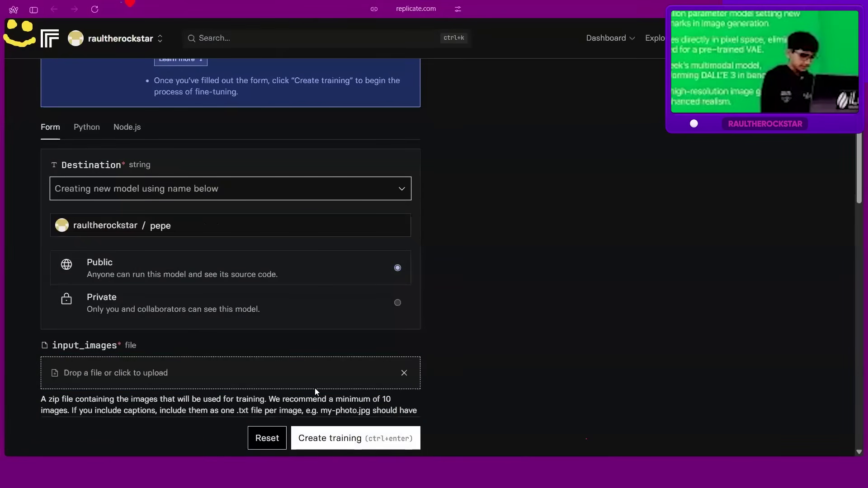
click(303, 367)
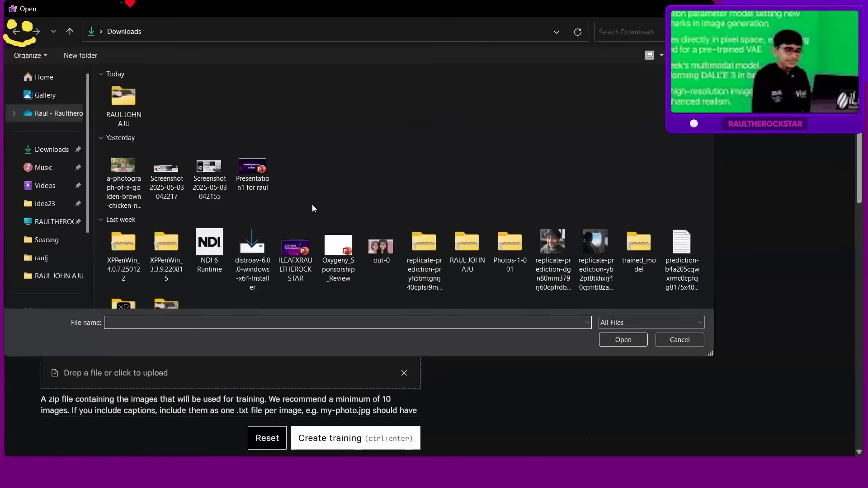
click(466, 252)
key(Return)
scroll(371, 351, down, 5)
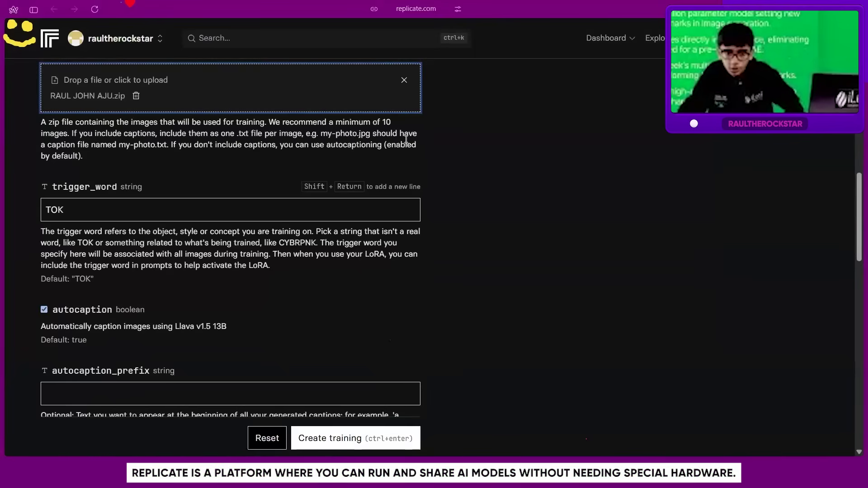
click(417, 9)
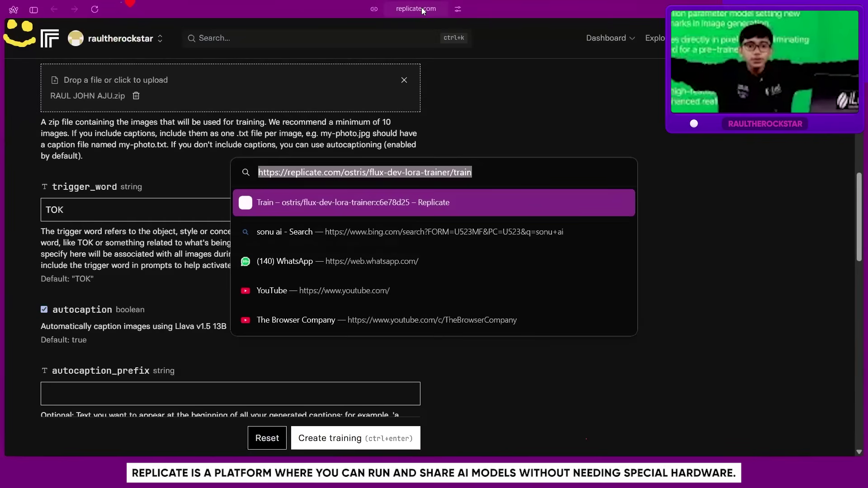
key(Escape)
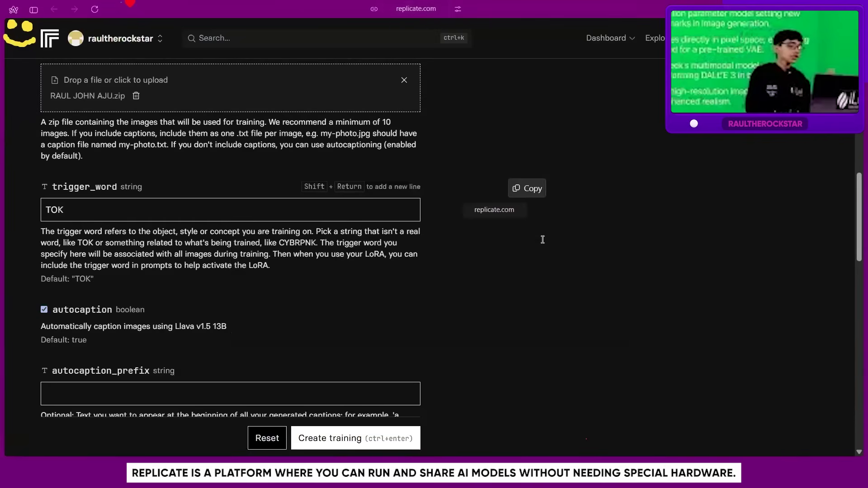
click(518, 176)
key(Tab)
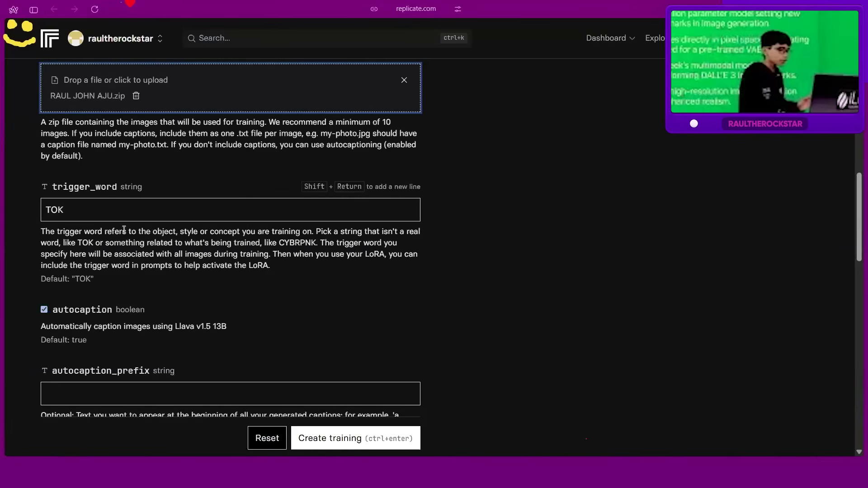
Replace the default trigger word with the subject's first name in lowercase
click(174, 206)
key(BackSpace)
key(BackSpace)
key(BackSpace)
text(raul)
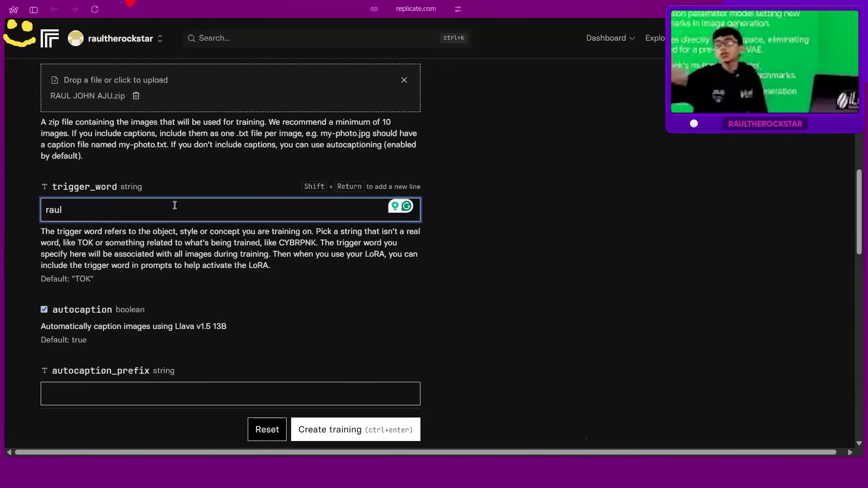
Go through the autocaption, steps and lora_rank settings down to the hf_repo_id field
scroll(213, 387, down, 2)
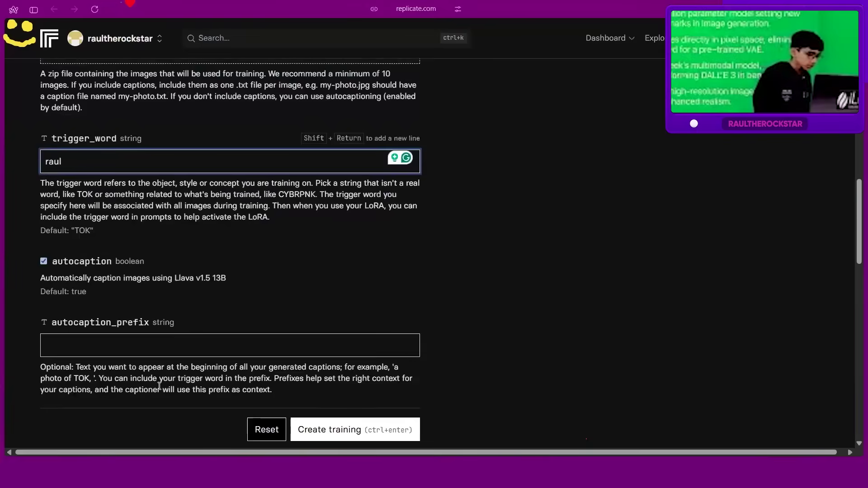
click(116, 292)
scroll(198, 305, down, 4)
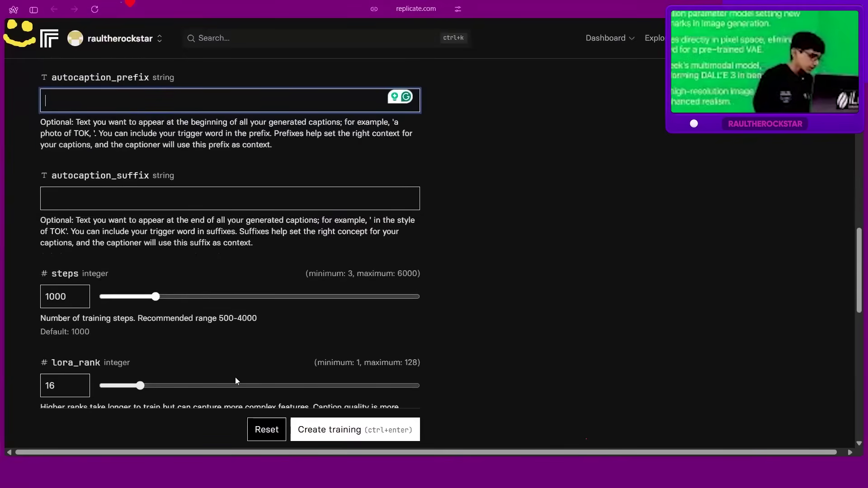
scroll(238, 379, down, 1)
scroll(238, 380, down, 3)
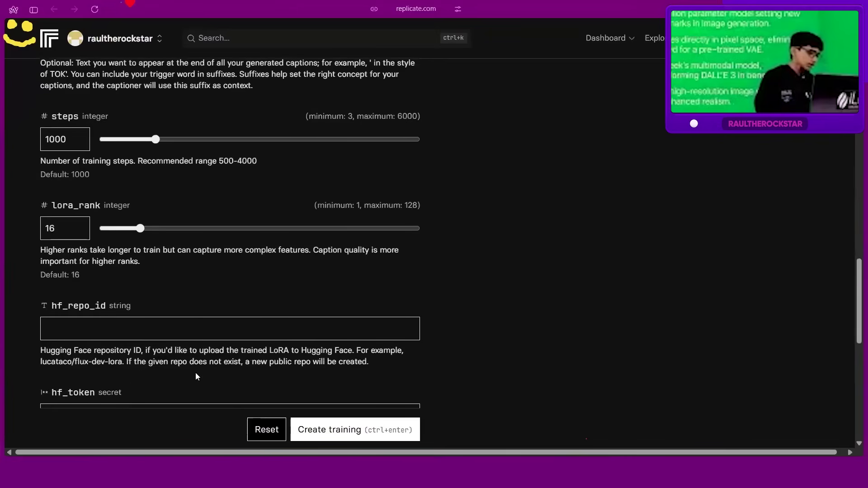
click(145, 316)
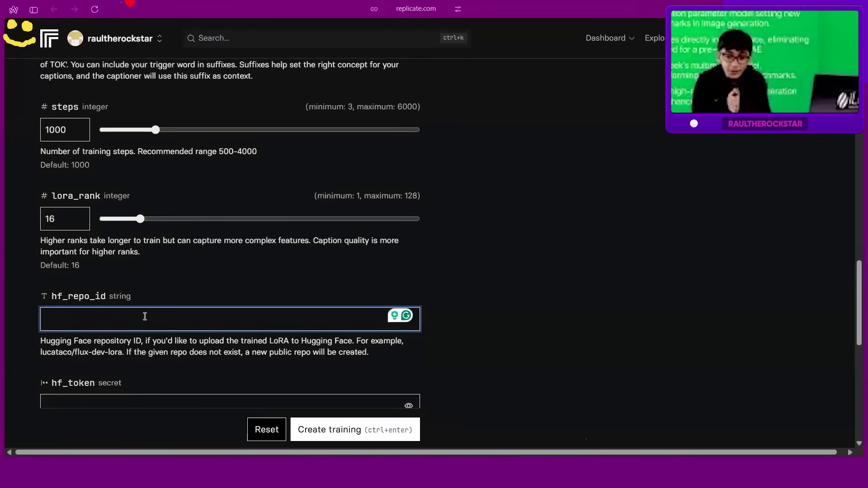
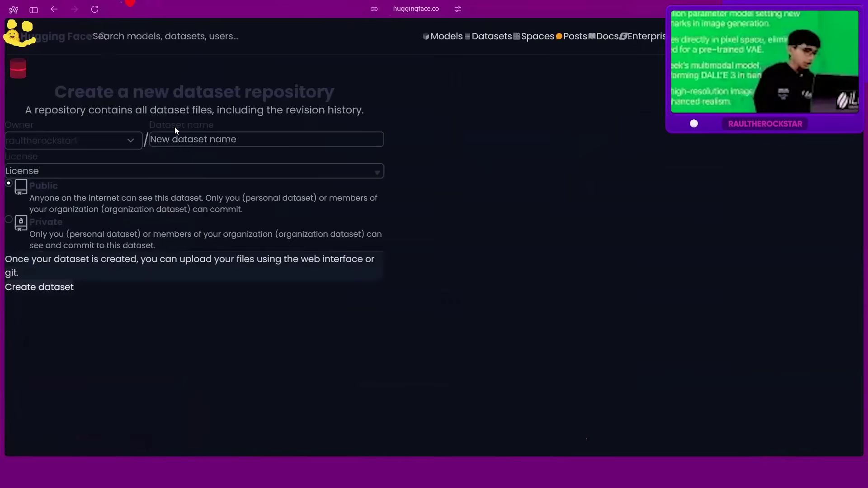
click(175, 132)
text(da)
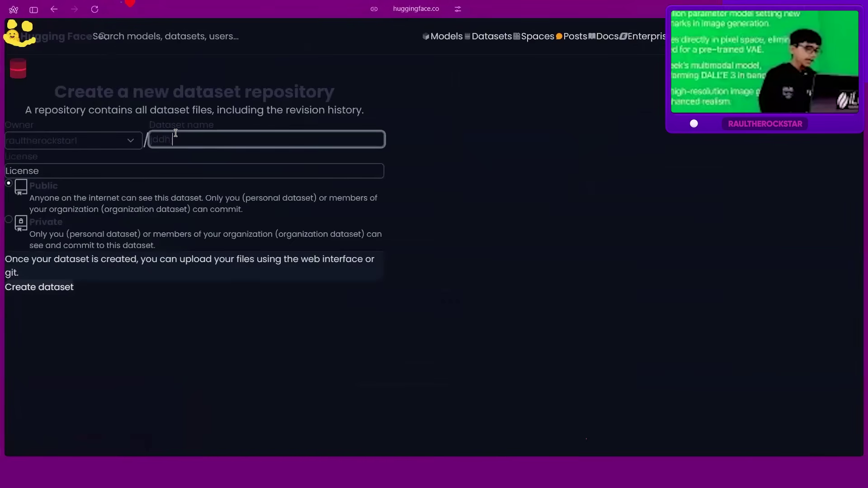
key(BackSpace)
key(BackSpace)
text(pepe)
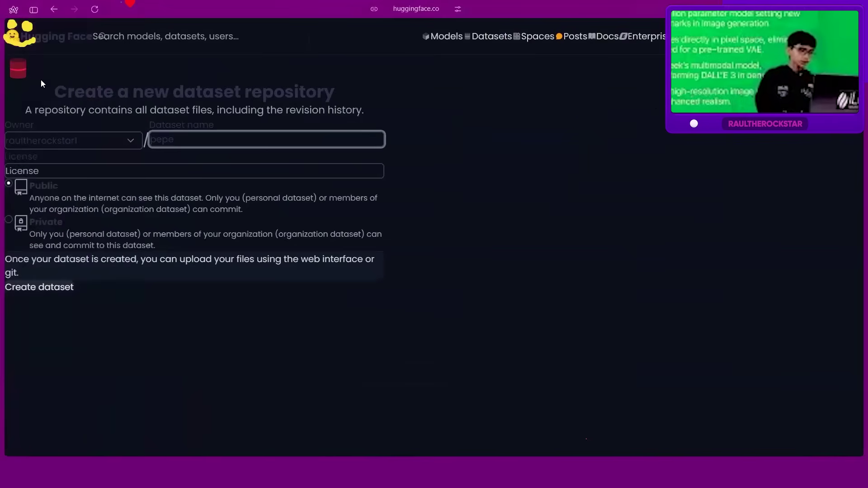
click(55, 5)
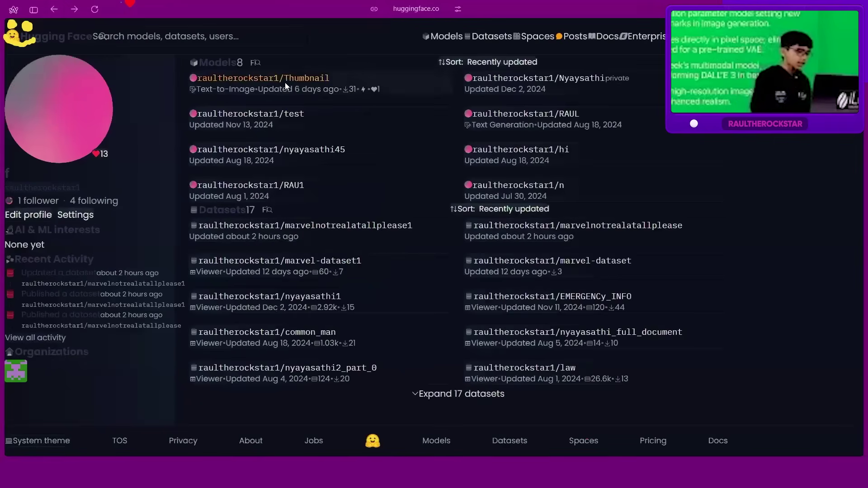
Open the Thumbnail model repository from the Hugging Face profile and copy its full model name
click(285, 82)
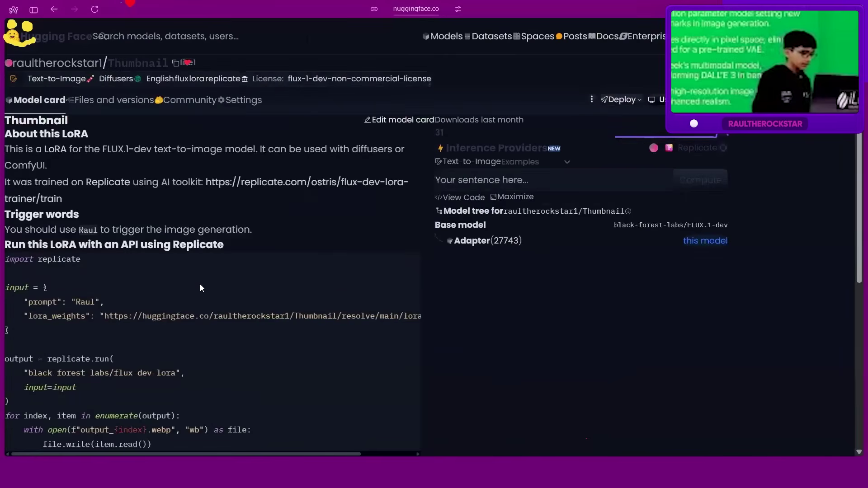
scroll(200, 288, down, 4)
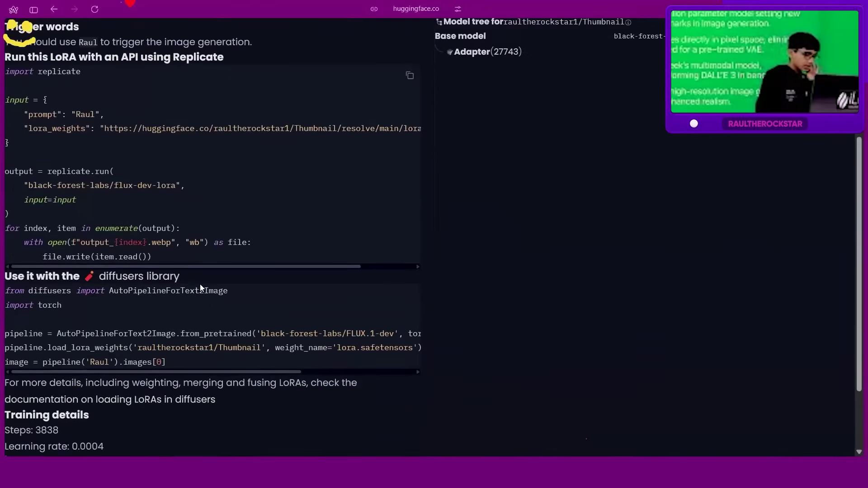
scroll(201, 288, up, 4)
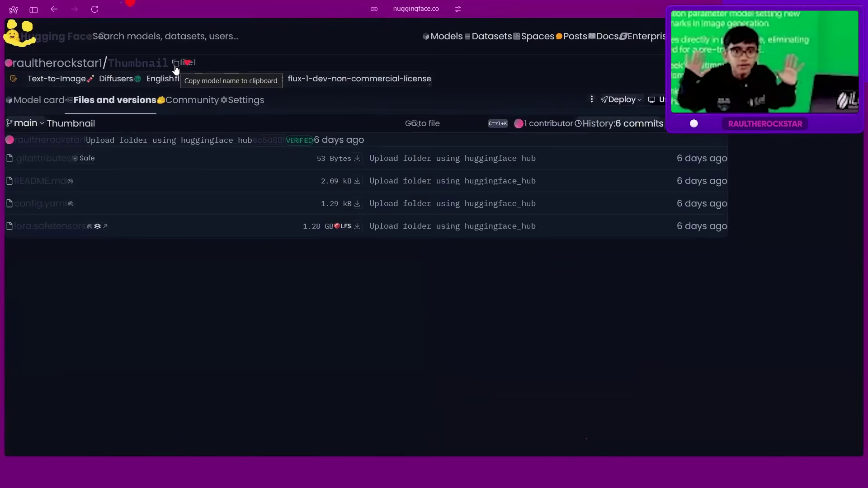
click(175, 65)
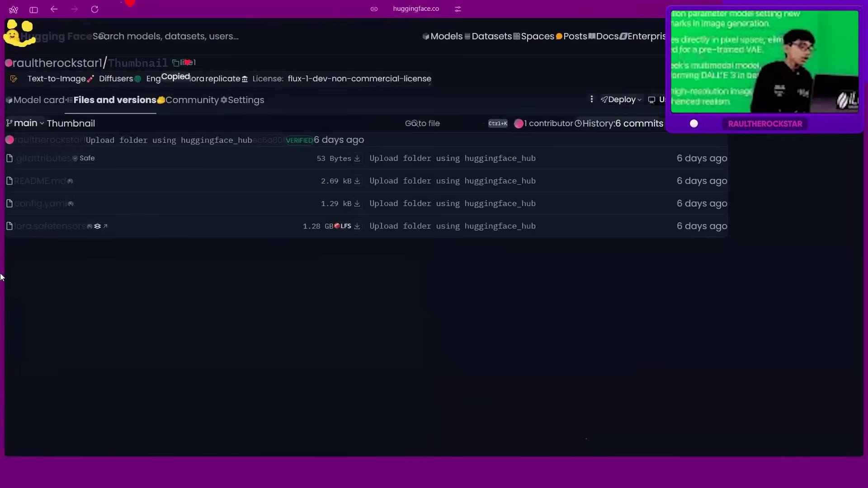
Switch back to the Replicate training form and enter the copied Thumbnail repository name as hf_repo_id
mouse_move(1, 276)
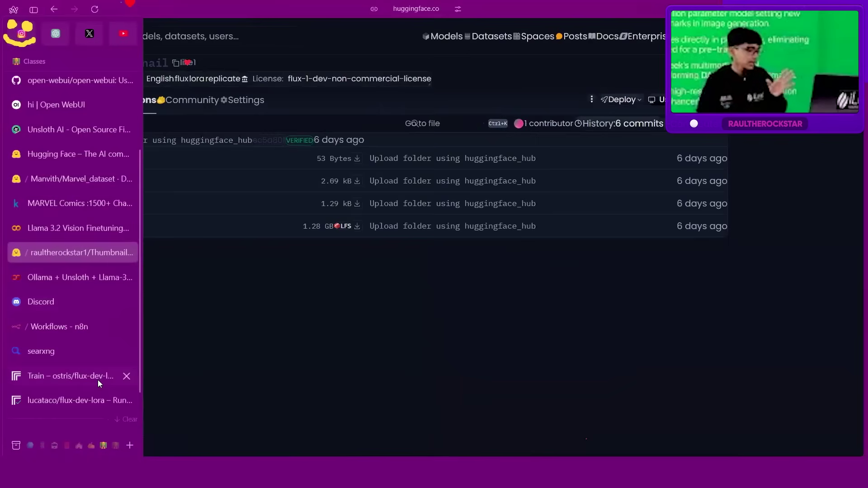
click(99, 397)
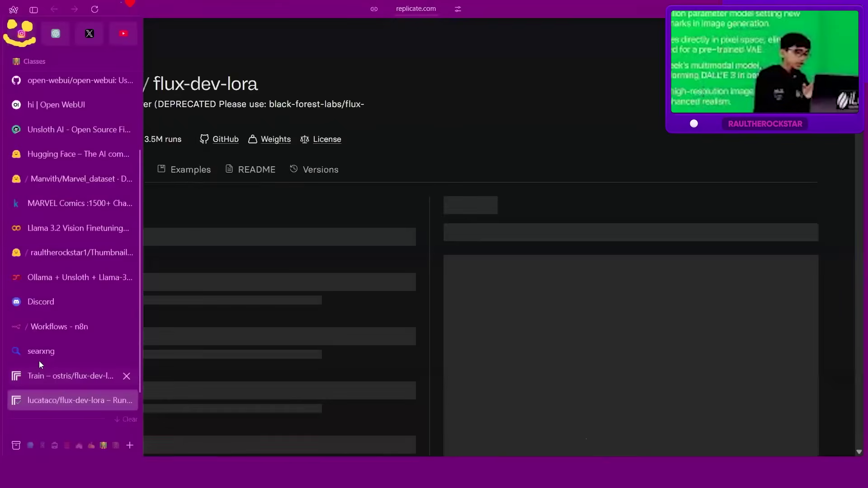
click(40, 375)
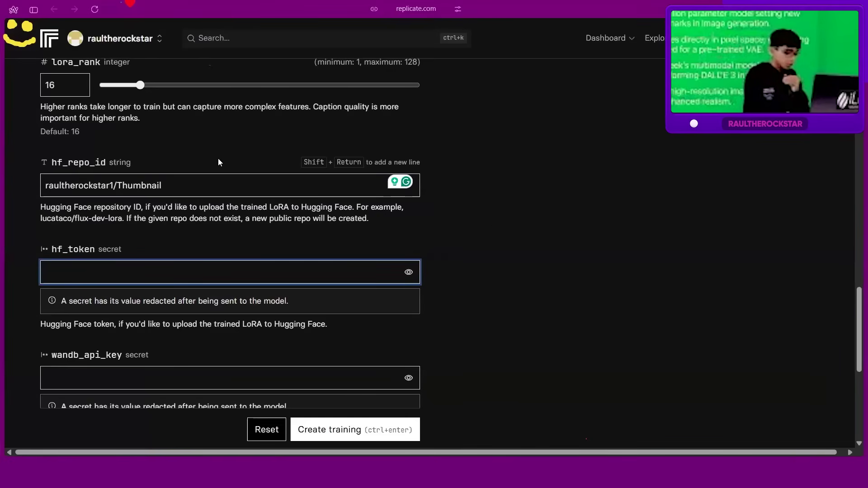
Copy the Hugging Face token from upload_marvel.py in VS Code and paste it into the training form's hf_token field
key(alt+Tab)
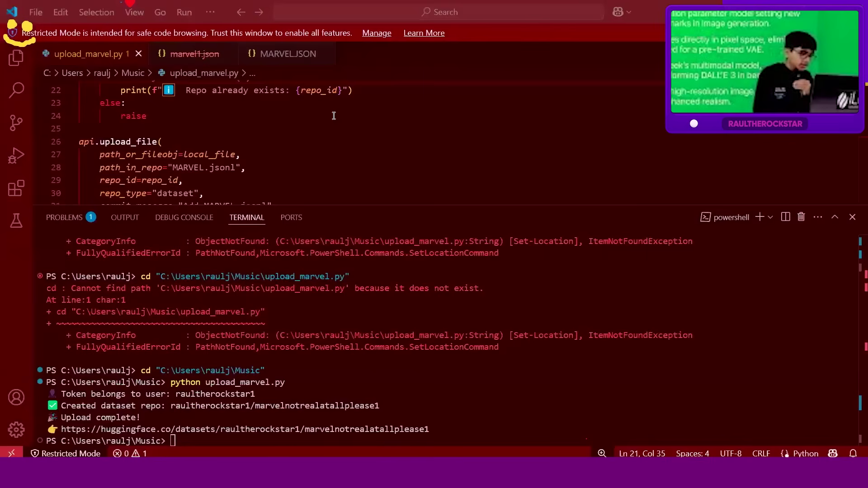
scroll(134, 133, up, 7)
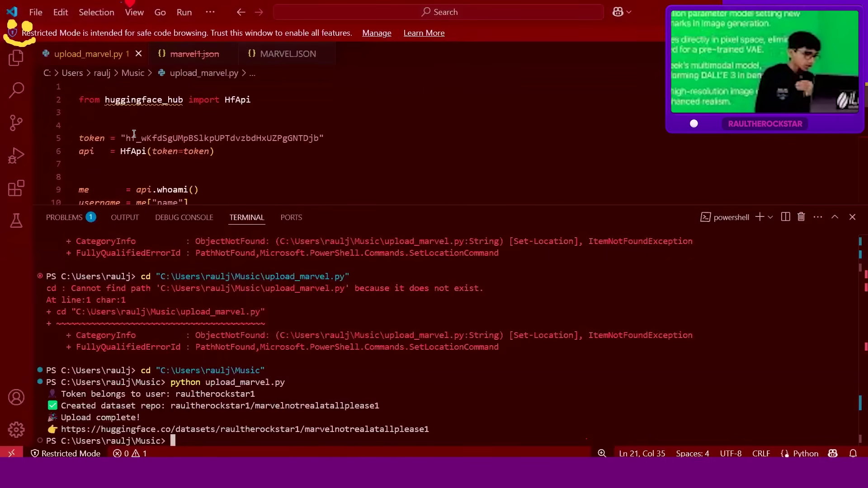
drag(128, 137, 320, 137)
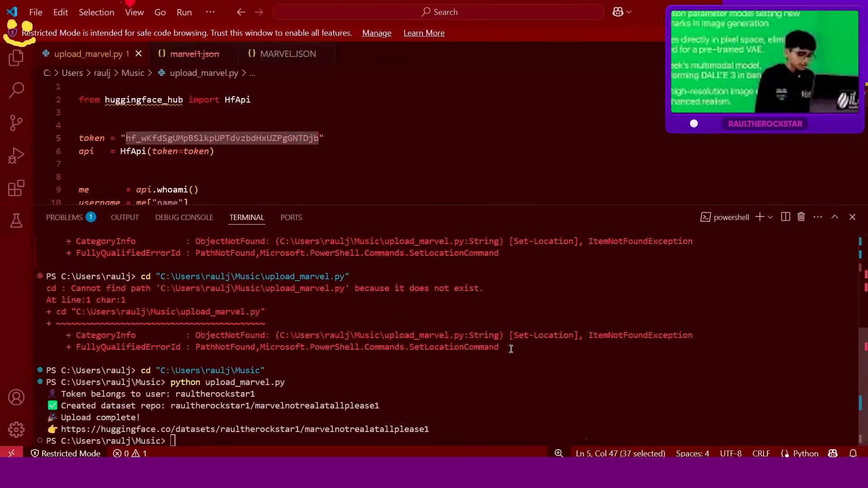
key(alt+Tab)
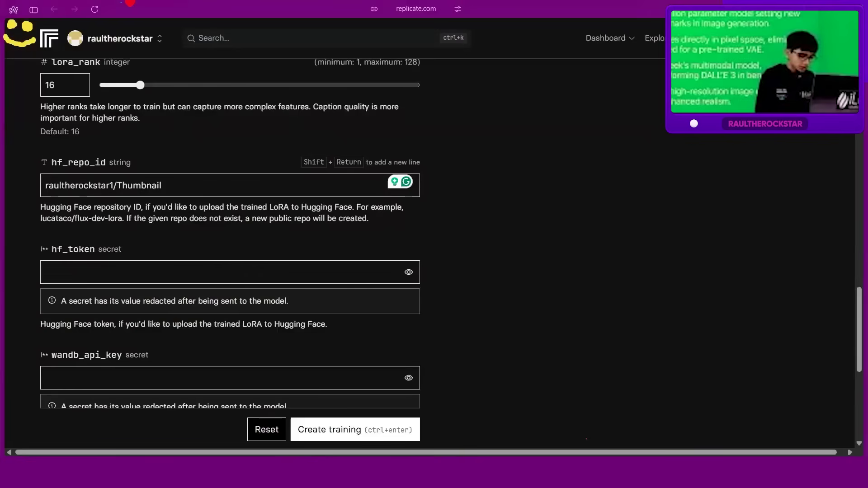
click(263, 267)
key(ctrl+v)
mouse_move(2, 214)
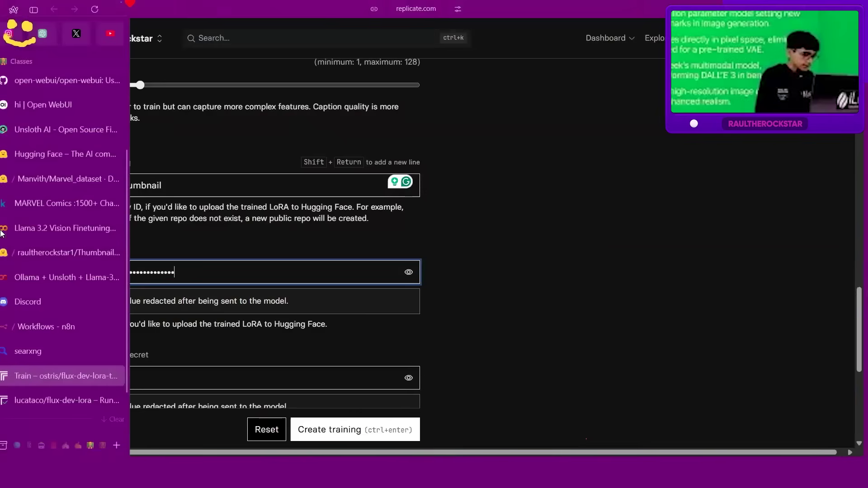